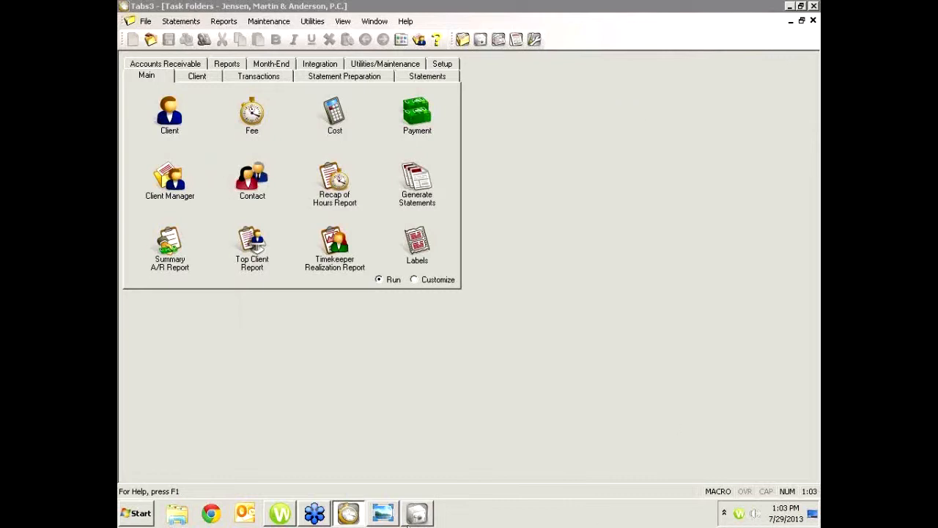
# Look at the GoToWebinar control panel picture GTW.jpg in Windows Photo Viewer and minimize the viewer
pyautogui.click(374, 515)
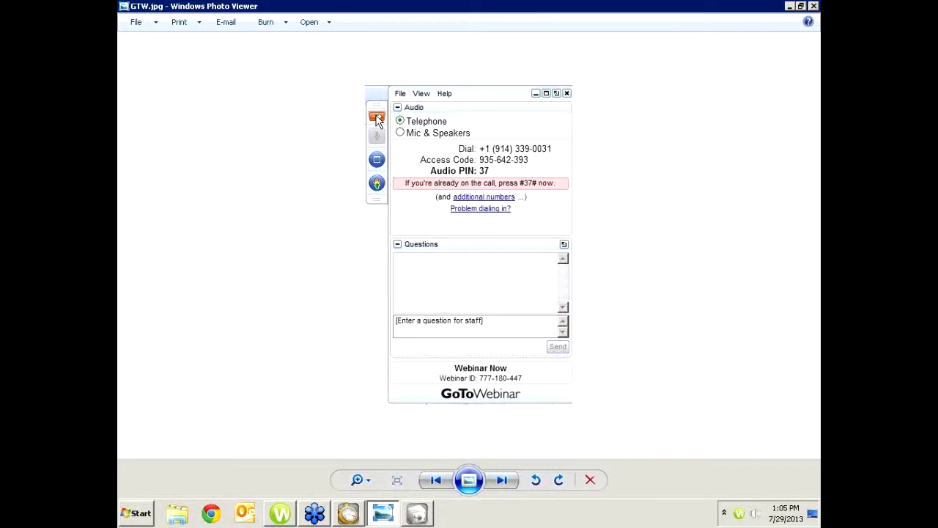
pyautogui.click(789, 6)
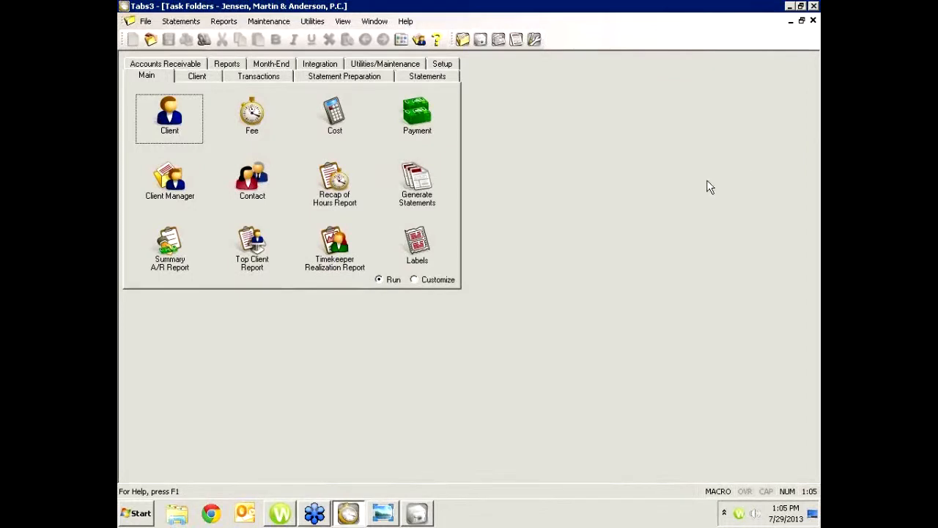
# Review the Trust Accounting Software Integration settings under Other Systems in the Tabs3 Customization, and close it
pyautogui.moveTo(415, 516)
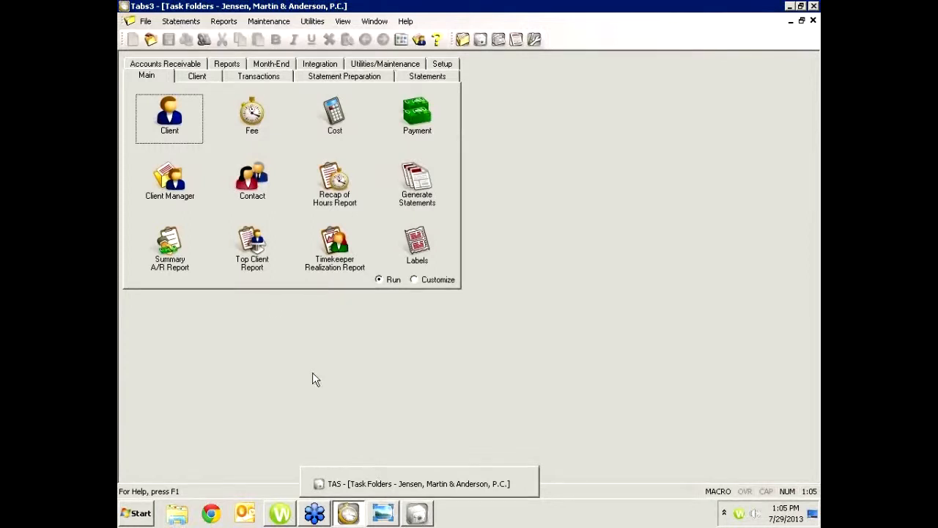
pyautogui.click(372, 65)
pyautogui.click(169, 141)
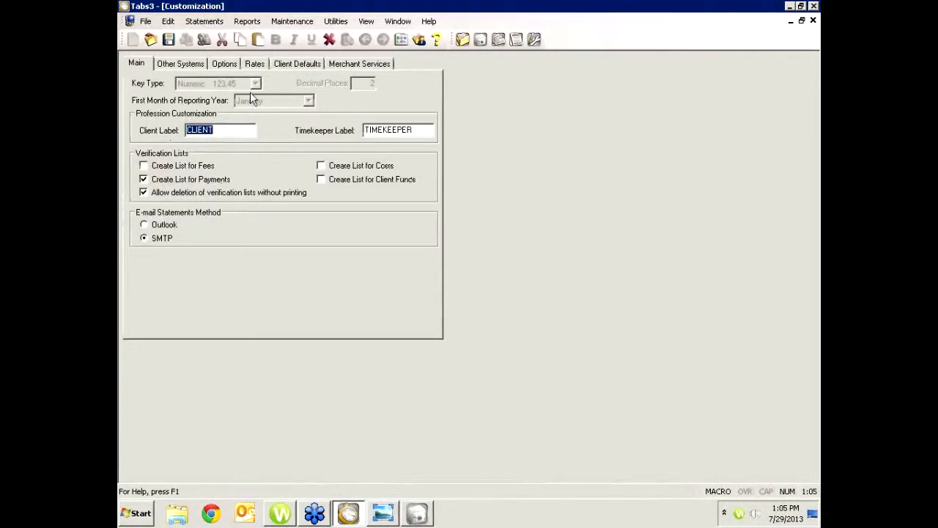
pyautogui.click(176, 65)
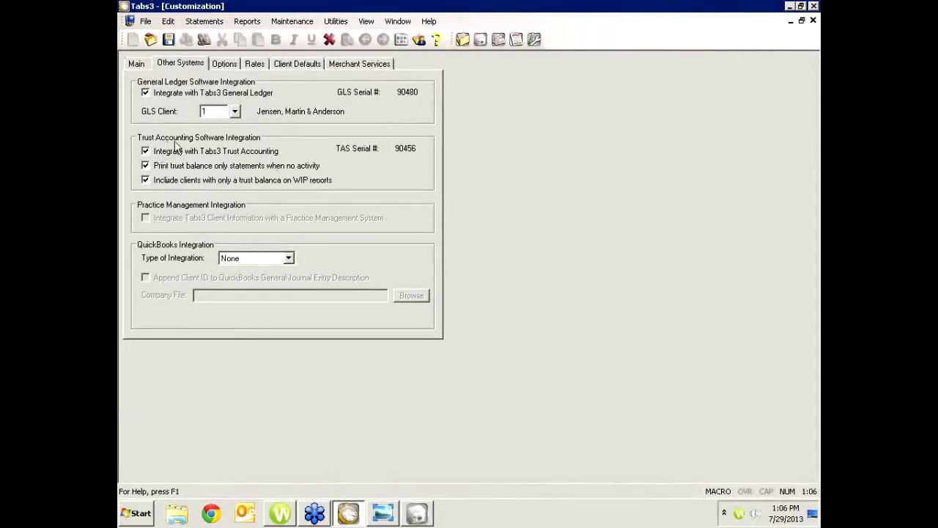
pyautogui.click(813, 21)
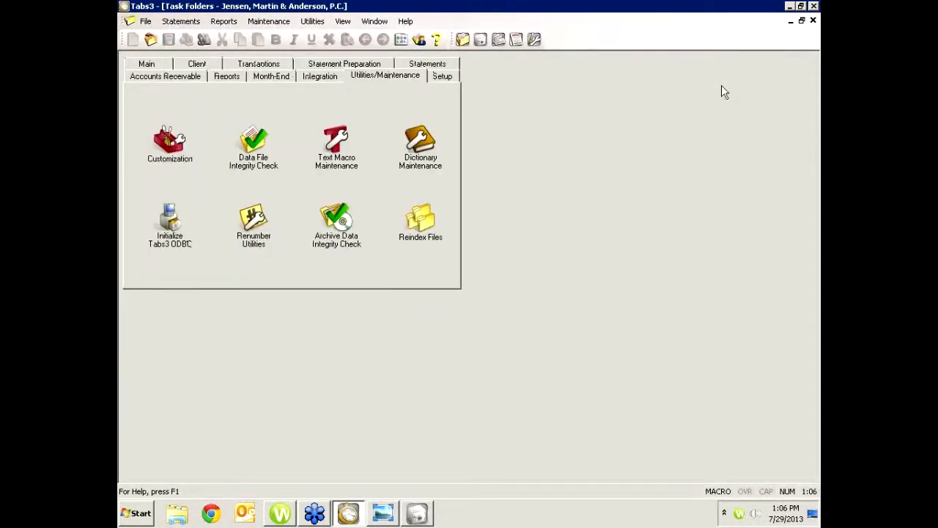
# Switch to TAS and review its Customization settings for Integration of Payments to Firm, closing the window when done
pyautogui.click(415, 515)
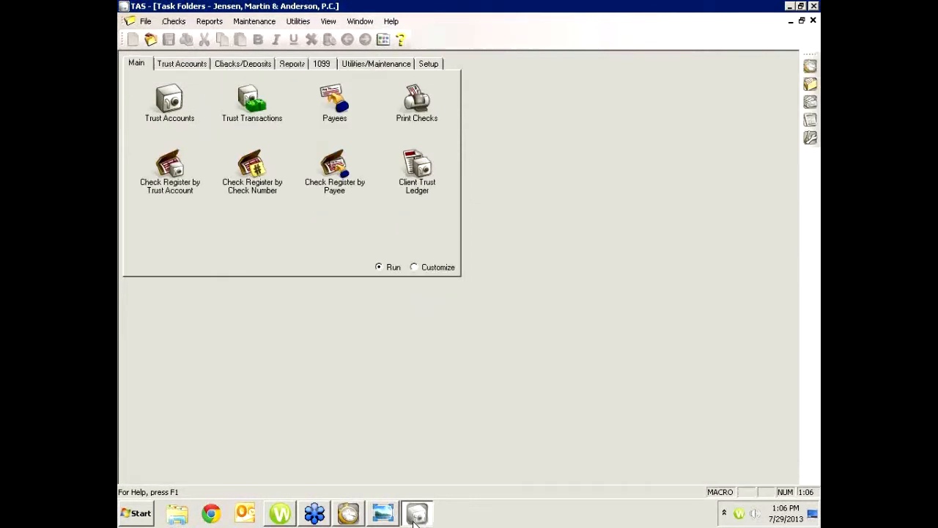
pyautogui.click(367, 64)
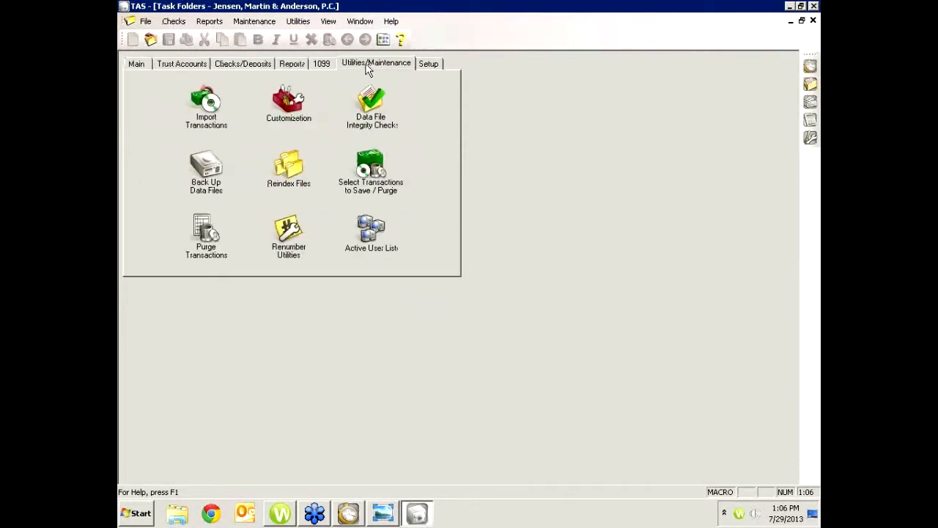
pyautogui.click(288, 105)
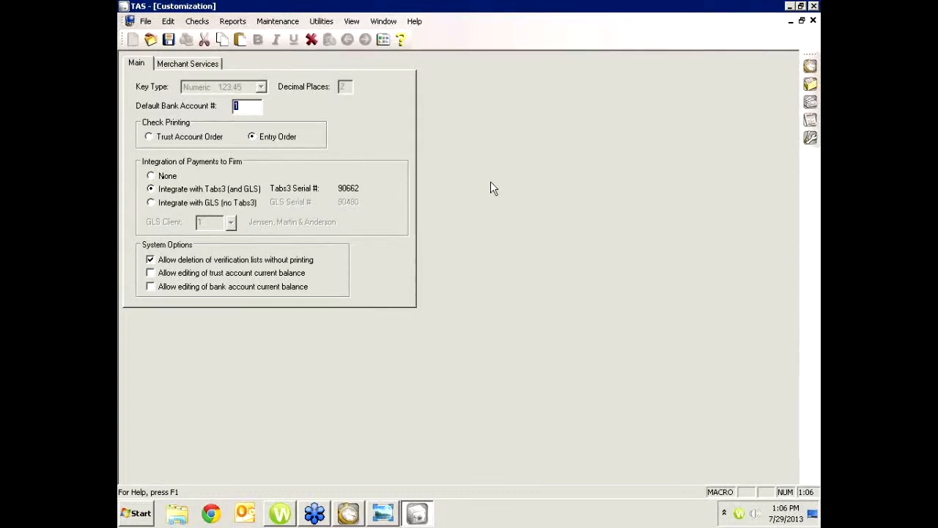
pyautogui.click(812, 21)
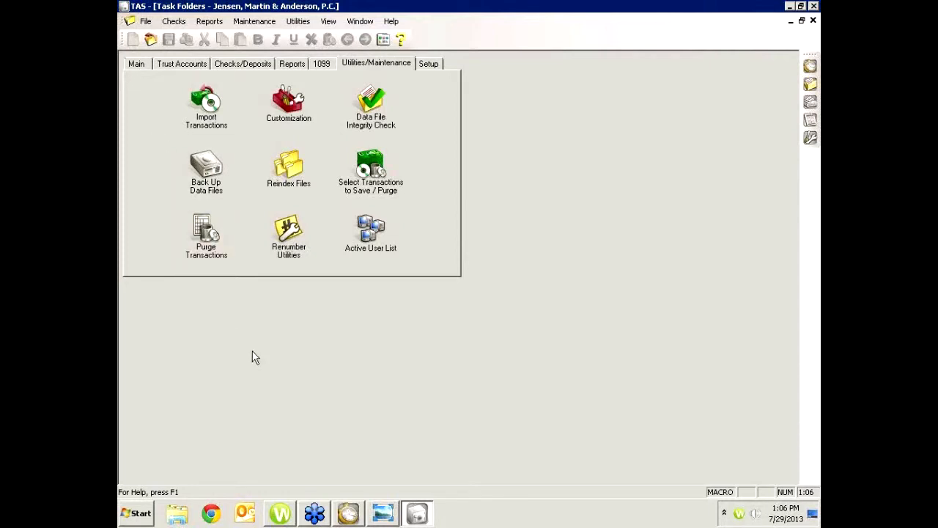
# Switch to Tabs3 and examine the Trust Integration choices in the default client's Statement Options, closing the record with Detail kept
pyautogui.click(344, 515)
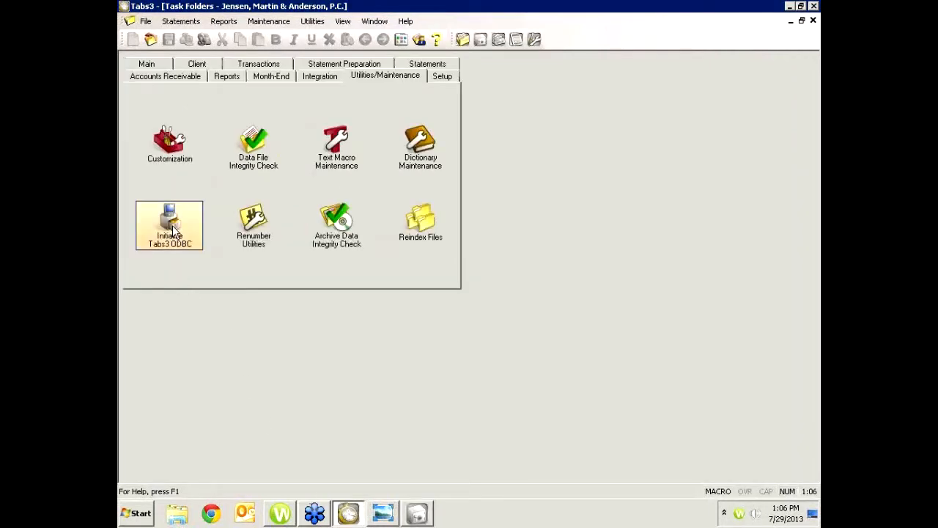
pyautogui.click(151, 64)
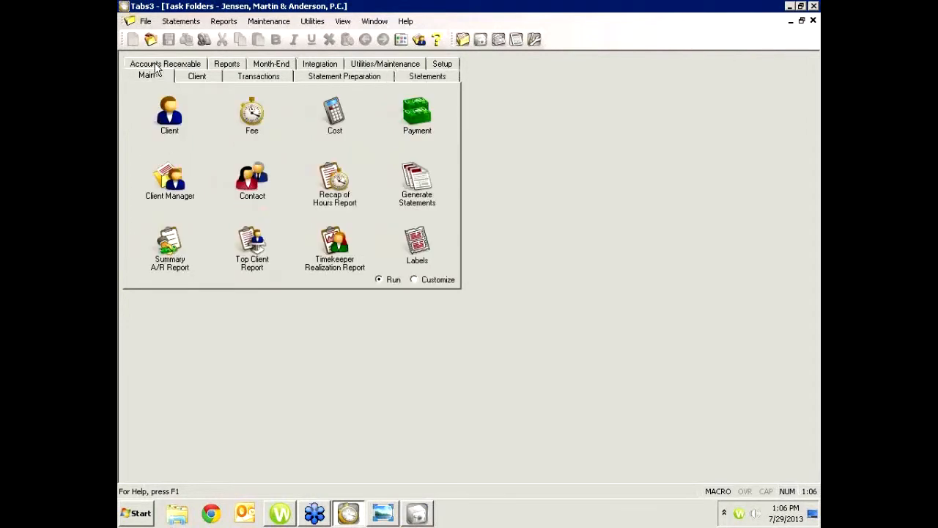
pyautogui.click(164, 111)
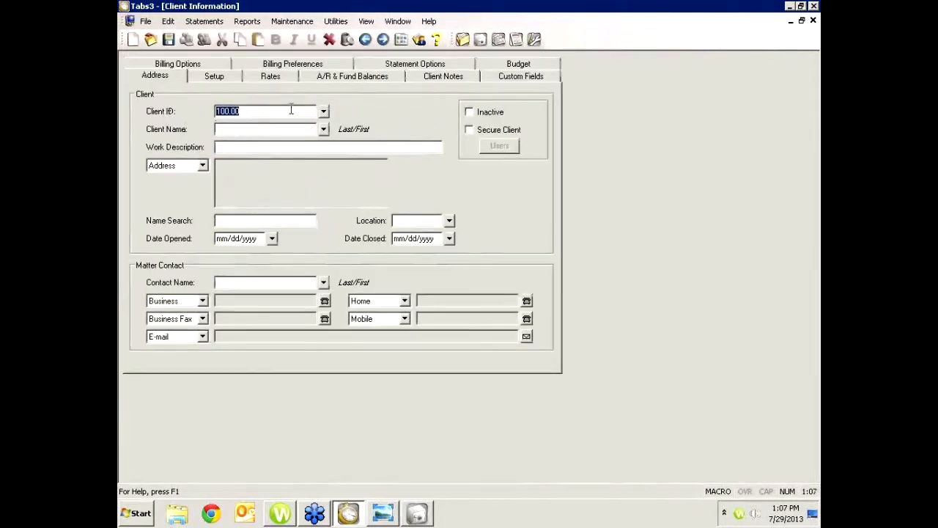
pyautogui.click(433, 67)
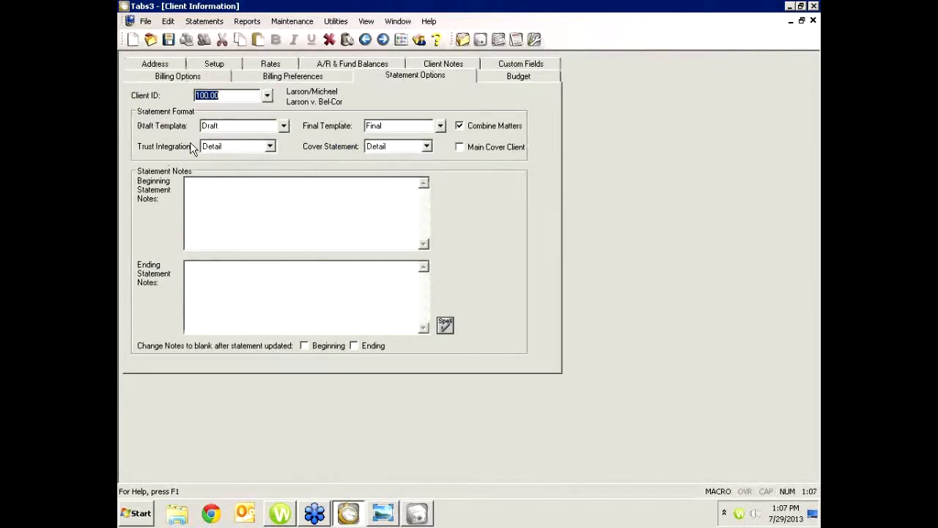
pyautogui.click(270, 146)
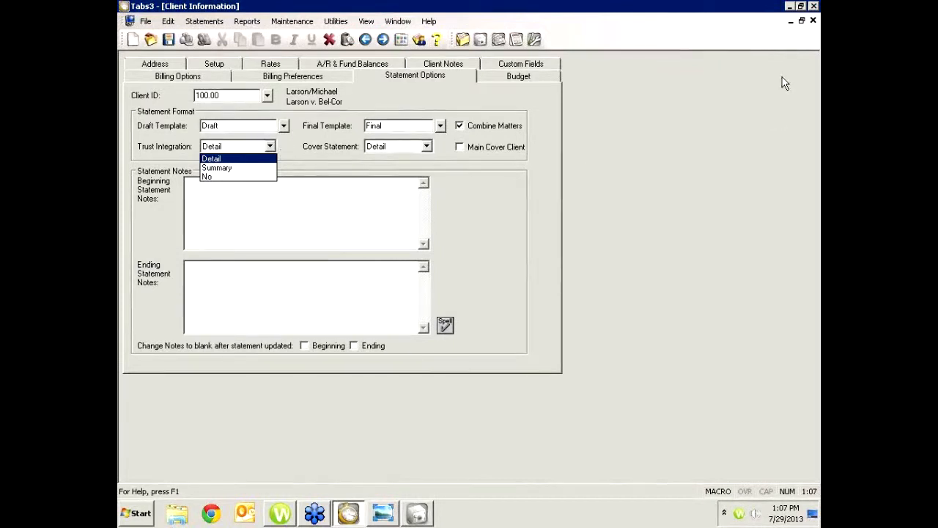
pyautogui.press('Return')
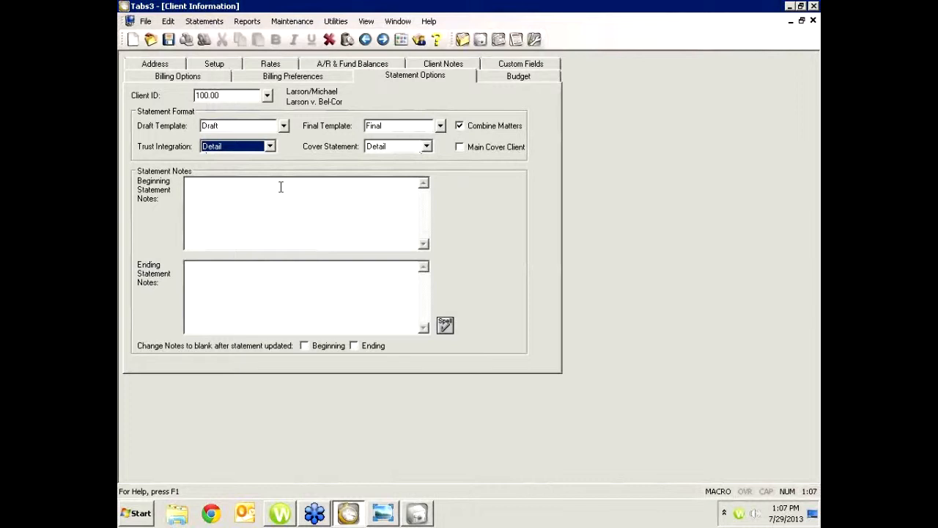
pyautogui.click(271, 147)
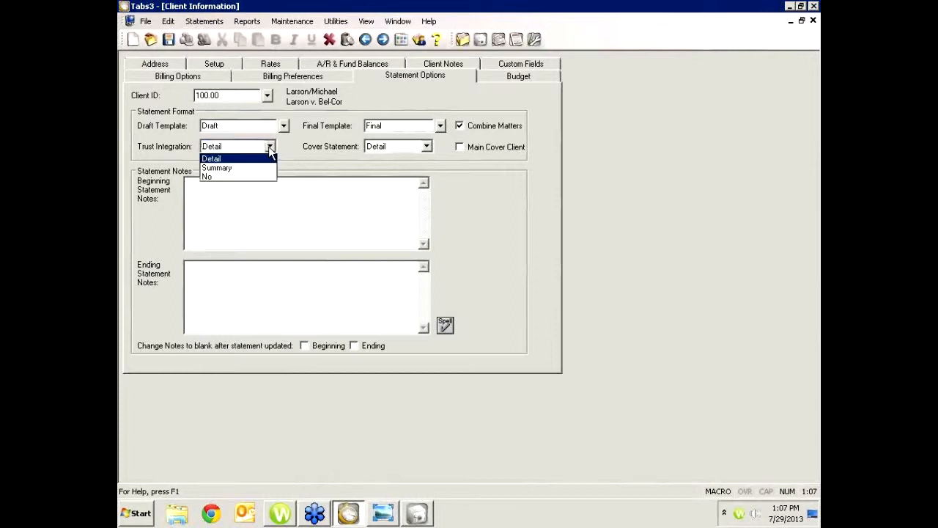
pyautogui.click(270, 147)
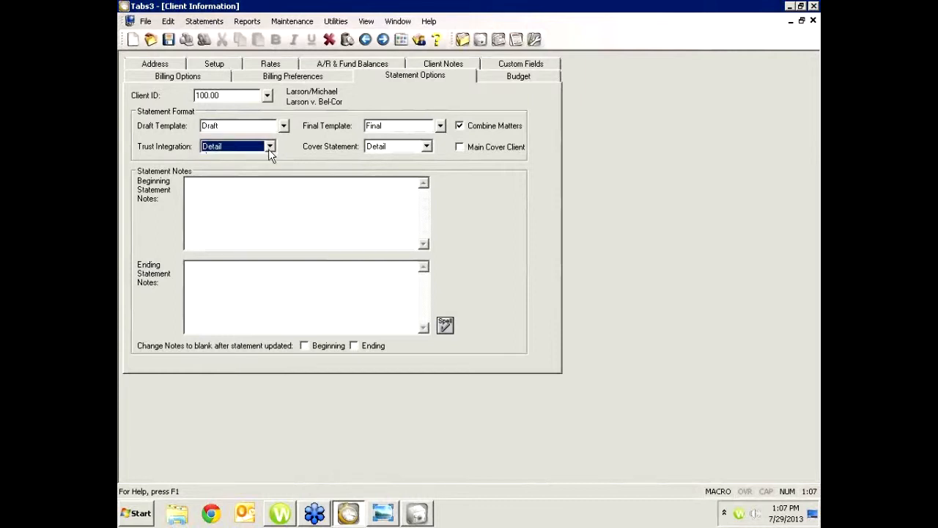
pyautogui.click(813, 21)
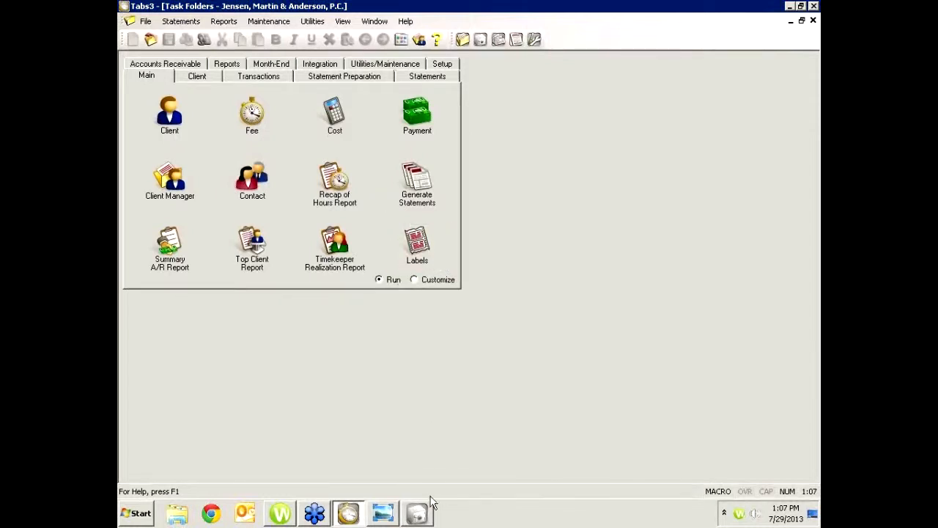
# Switch to TAS and load the default trust account in Trust Account Information to view its bank account and address details
pyautogui.click(416, 513)
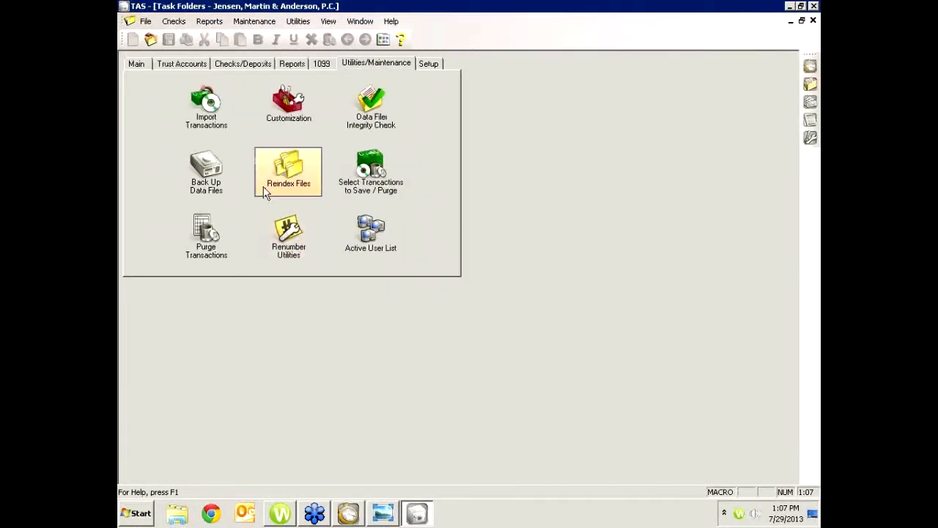
pyautogui.click(140, 64)
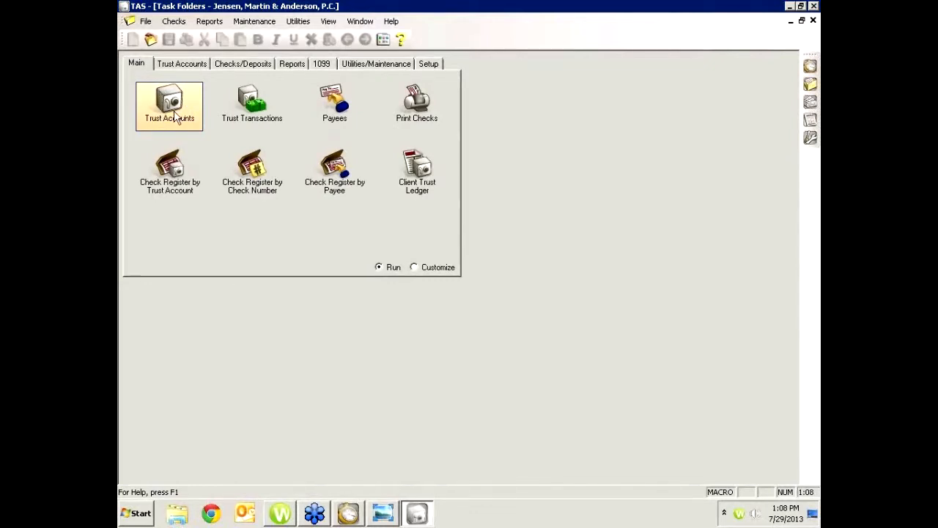
pyautogui.doubleClick(169, 108)
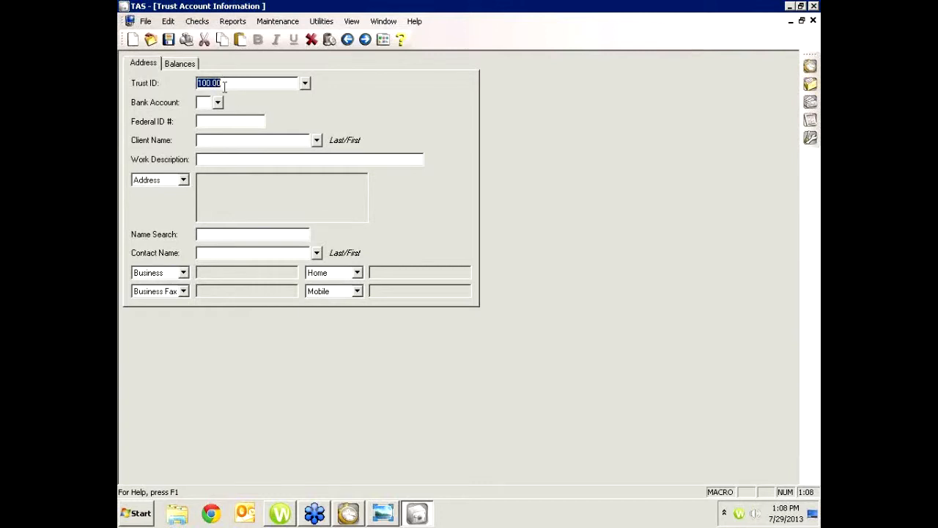
pyautogui.press('Tab')
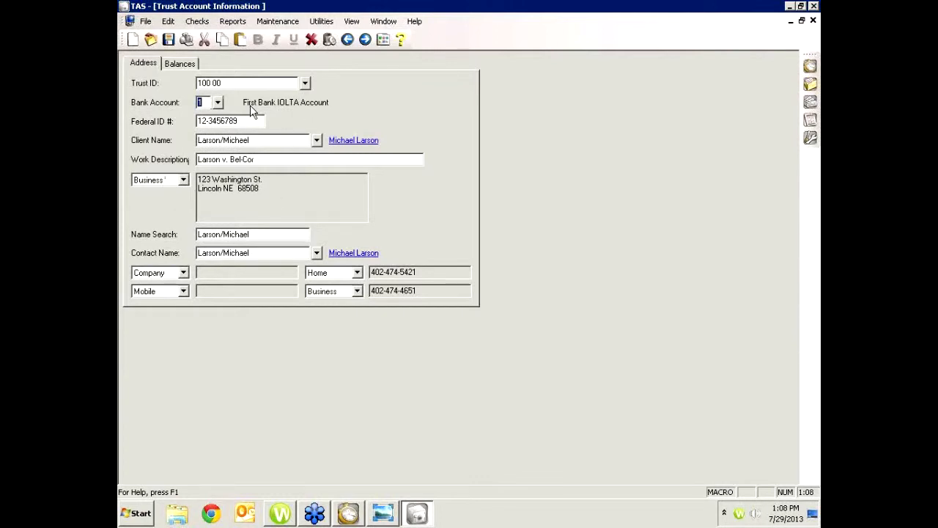
# Look up the Simmons Construction matter among the trust IDs, view its new trust account's Balances details, and close without saving
pyautogui.click(305, 82)
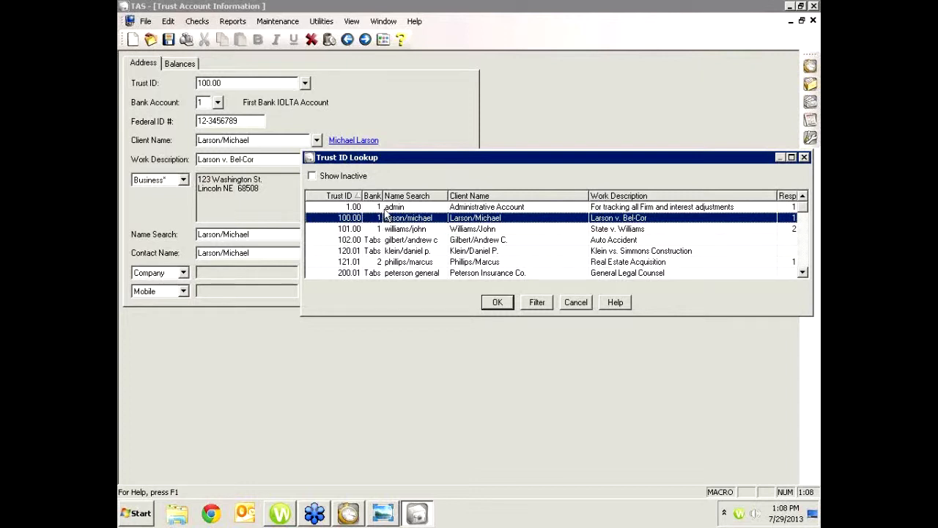
pyautogui.click(394, 252)
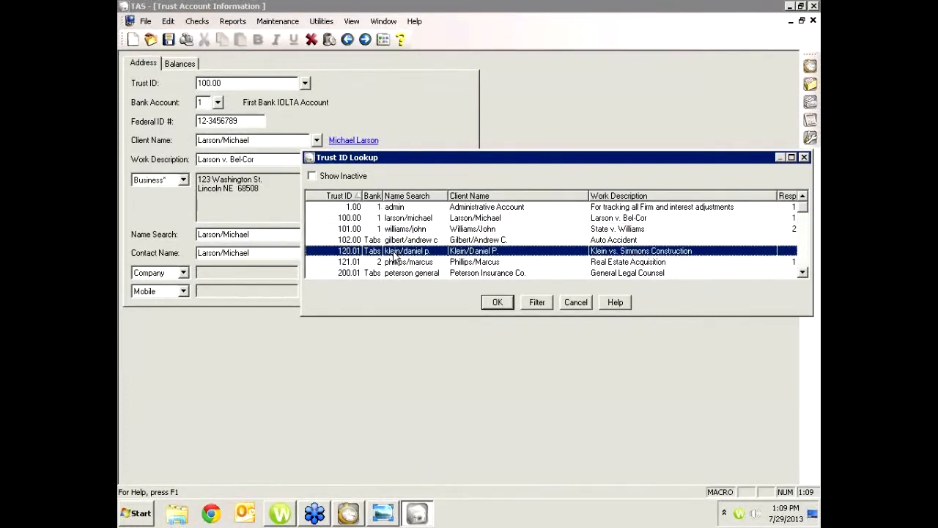
pyautogui.click(498, 302)
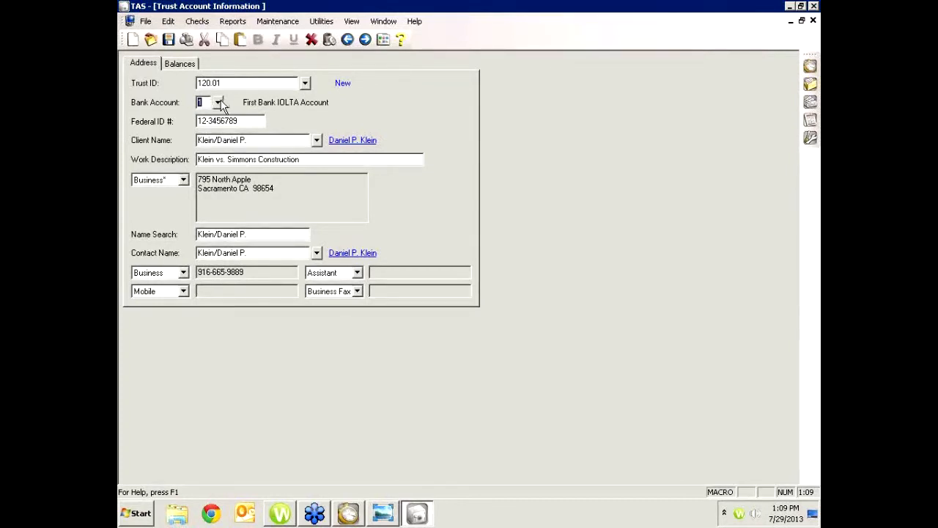
pyautogui.click(181, 64)
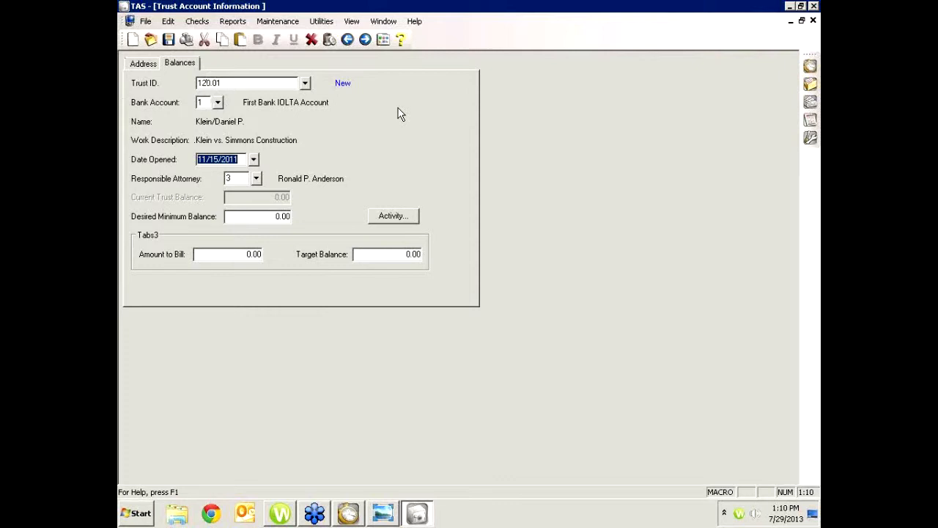
pyautogui.click(812, 21)
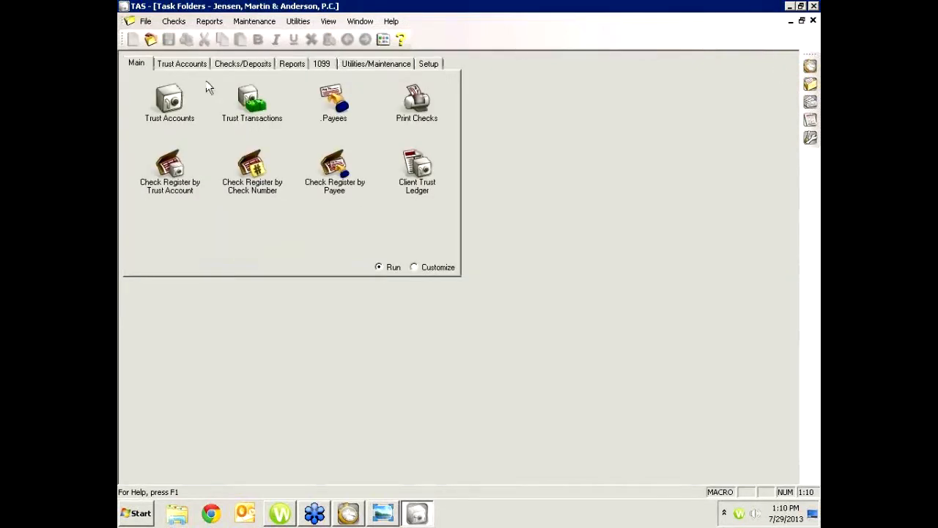
# Start a new trust transaction for the default trust account with bank 1, accepting the next reference
pyautogui.click(252, 106)
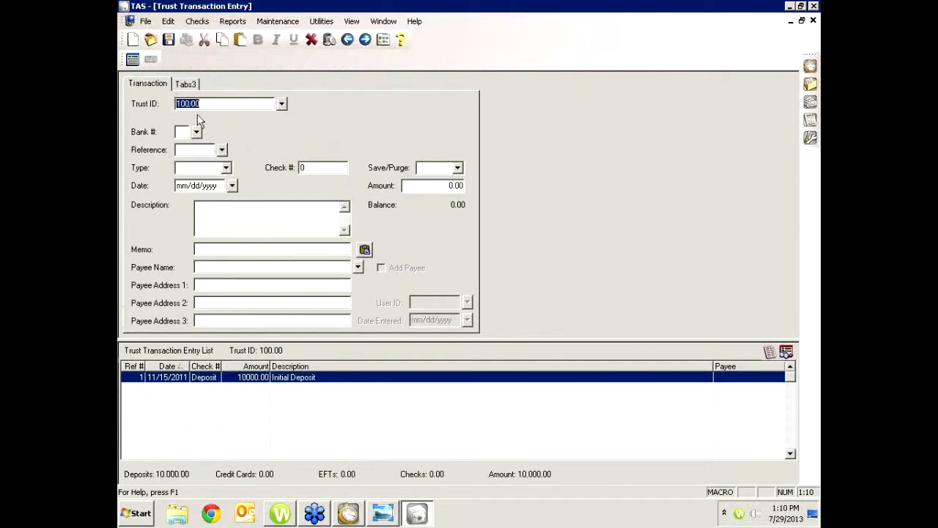
pyautogui.press('Tab')
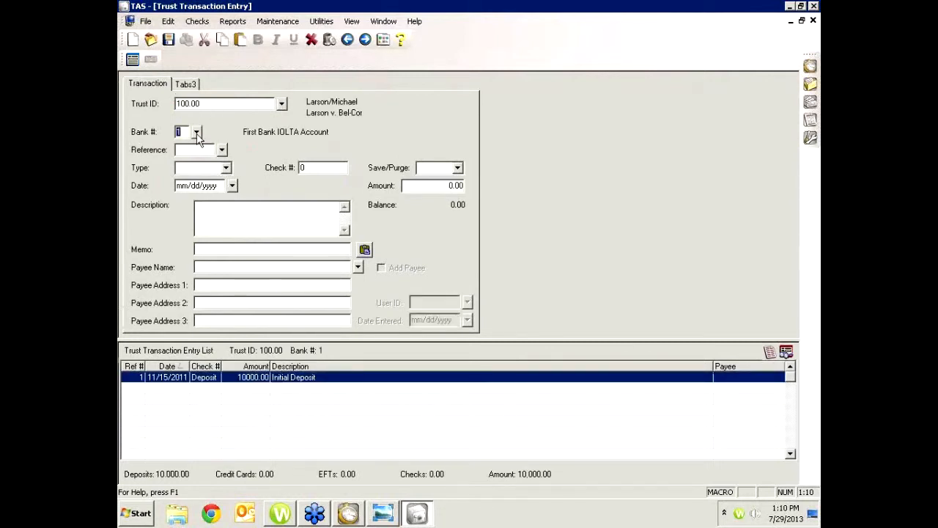
pyautogui.press('Tab')
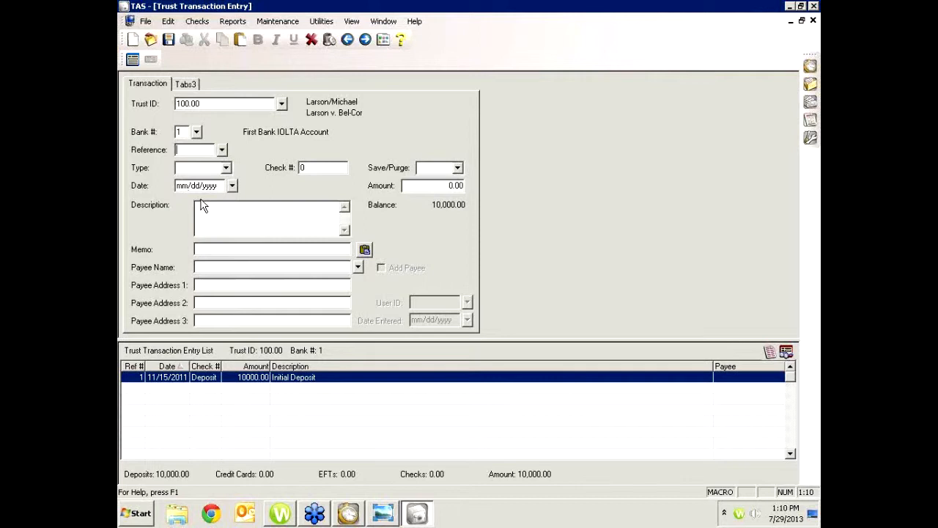
pyautogui.press('Tab')
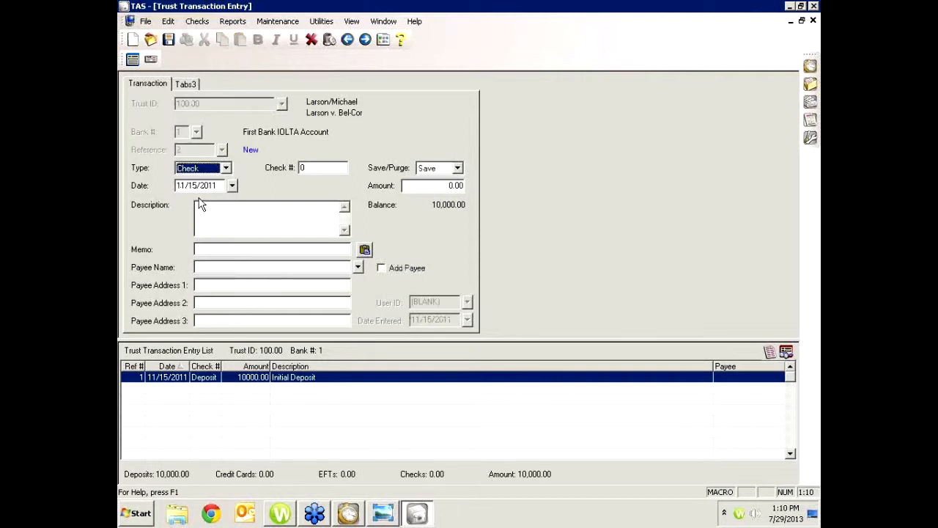
# Examine the available types for the new trust transaction, including Credit Card and EFT, and keep Check selected
pyautogui.click(226, 169)
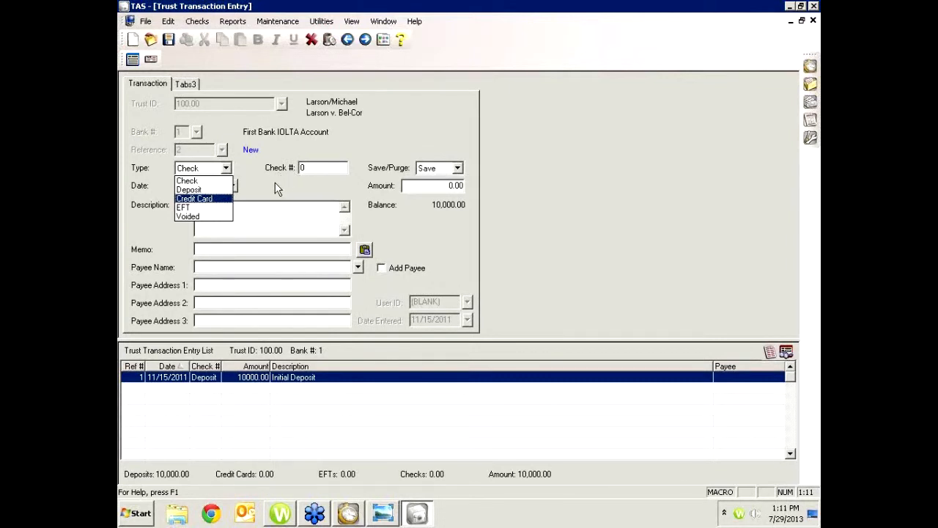
pyautogui.press('Down')
pyautogui.press('Down')
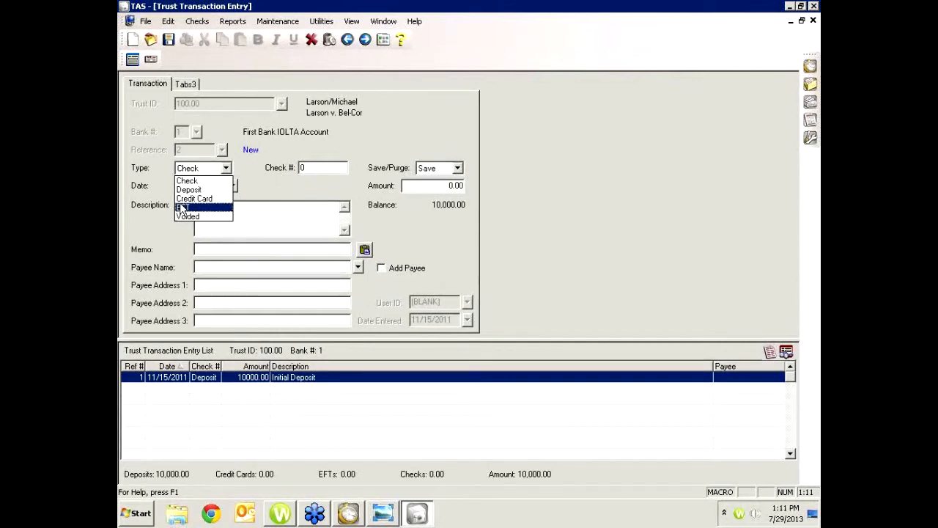
pyautogui.click(258, 191)
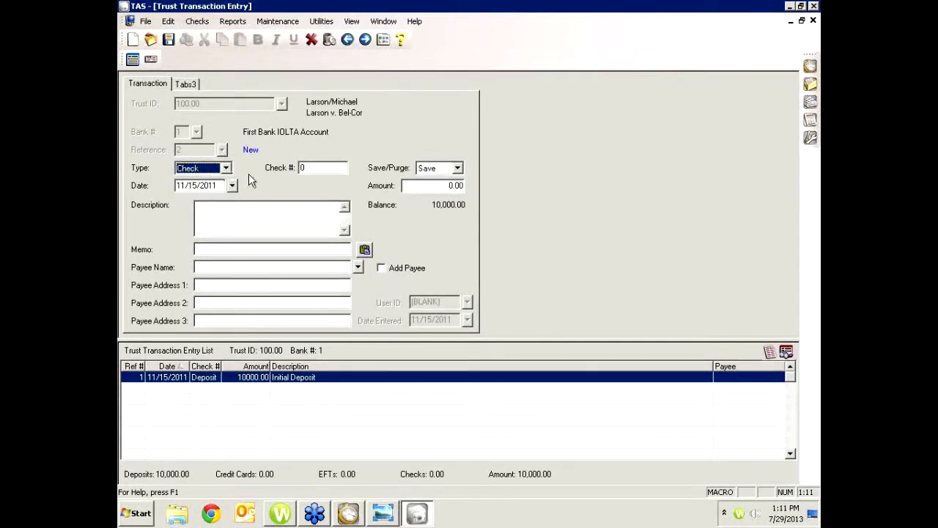
# Set the new trust check's amount to 500.00 and enter the description Attorney Fees
pyautogui.click(312, 170)
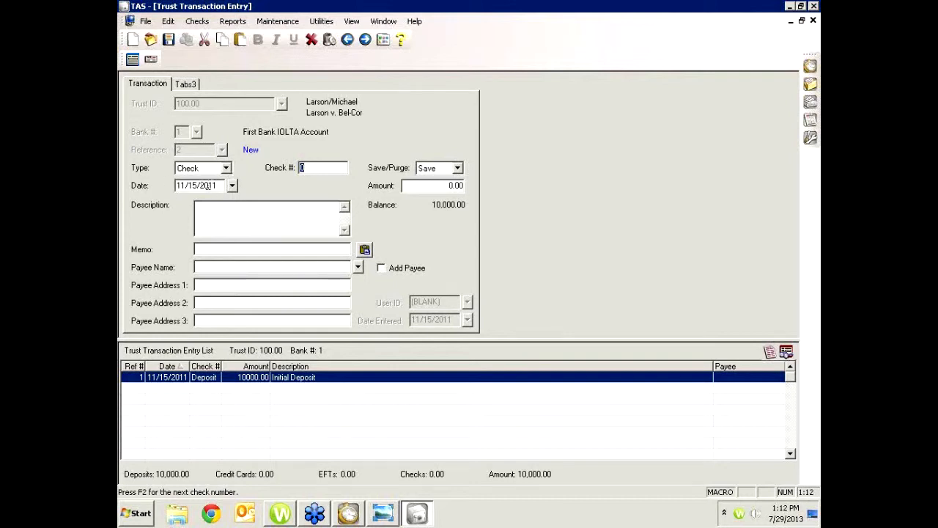
pyautogui.click(450, 186)
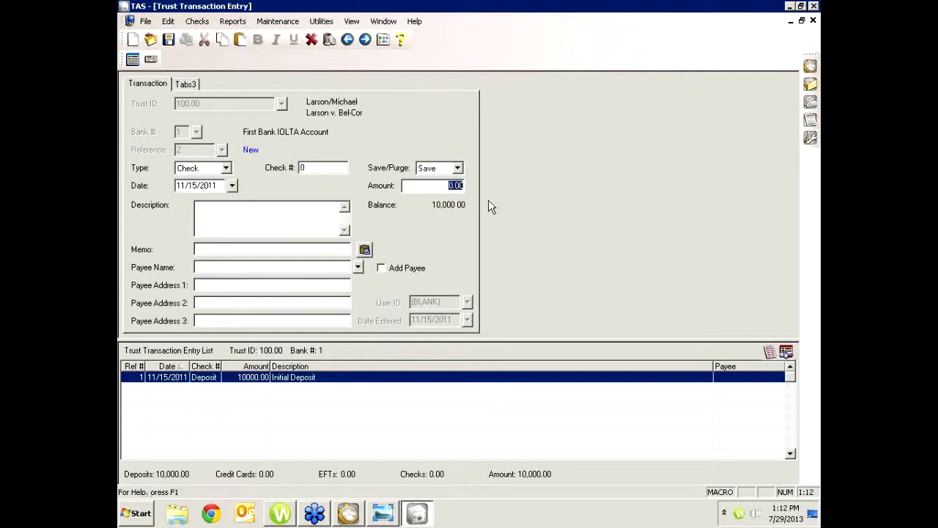
pyautogui.write('500')
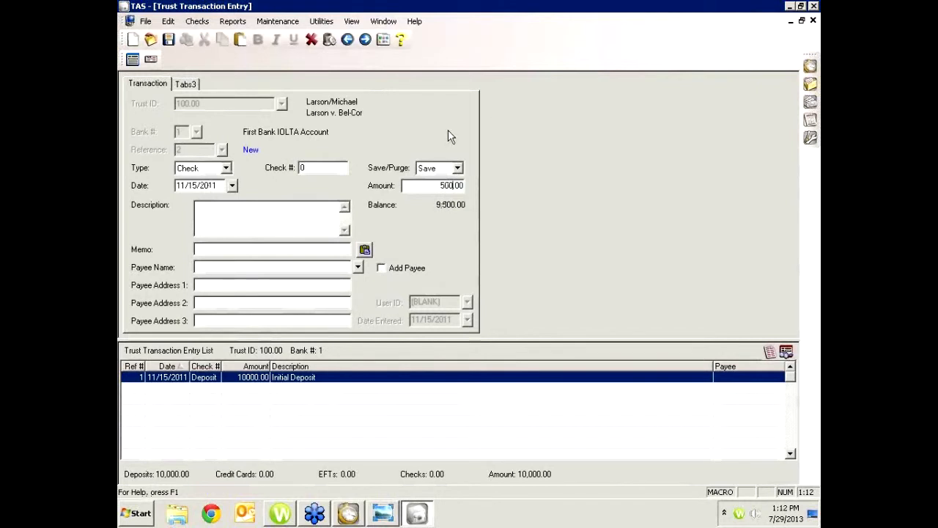
pyautogui.click(211, 208)
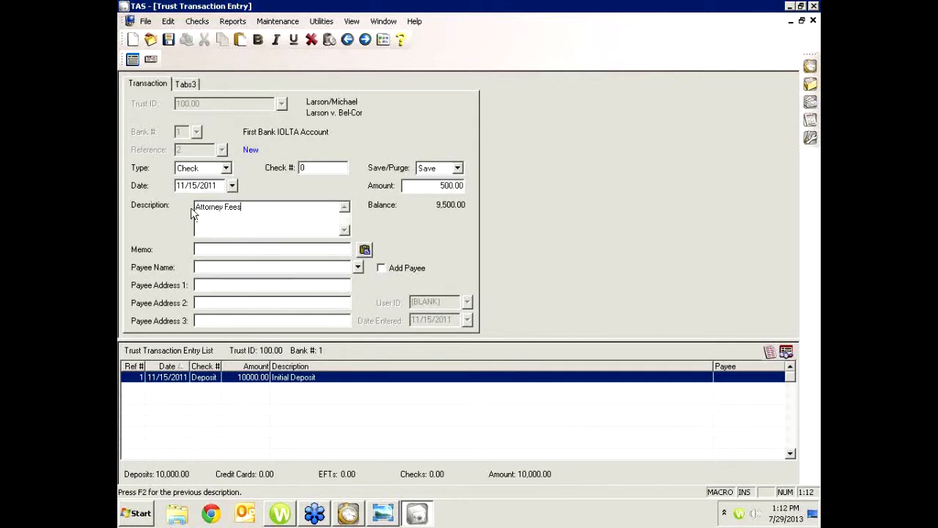
# Set FIRM as the check's payee and save the check with 500.00 applied as a regular Tabs3 payment
pyautogui.click(200, 267)
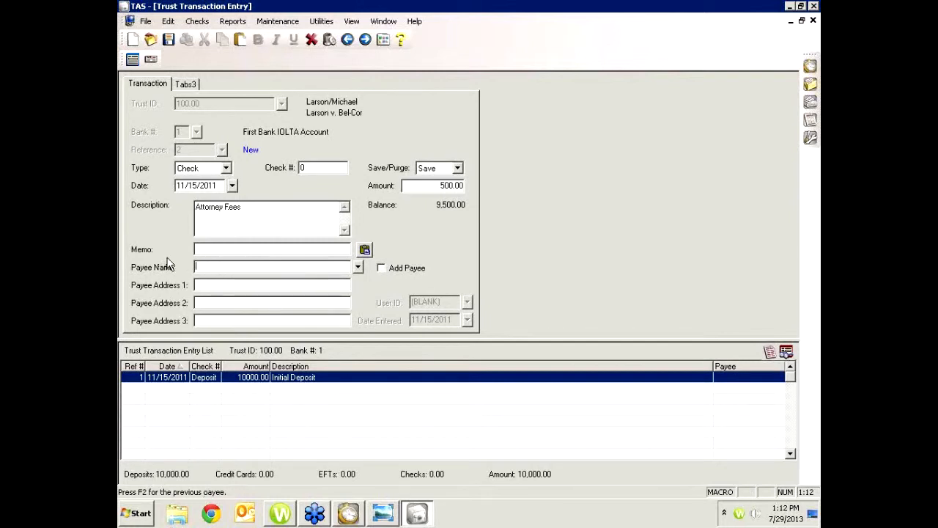
pyautogui.write('FIRM')
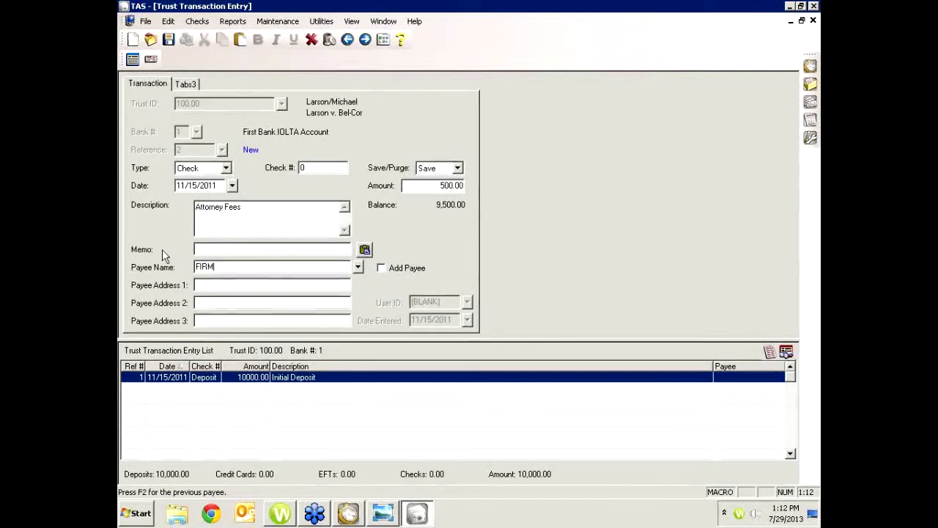
pyautogui.press('Tab')
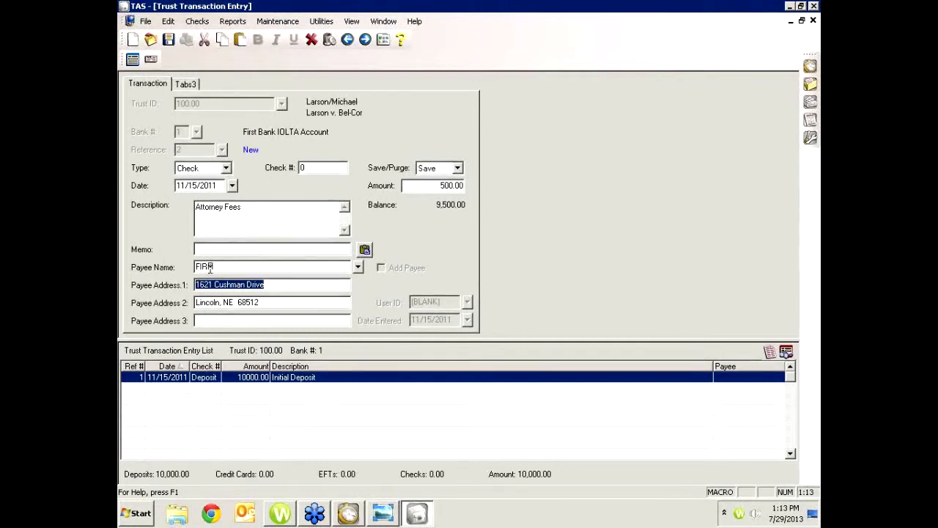
pyautogui.click(188, 85)
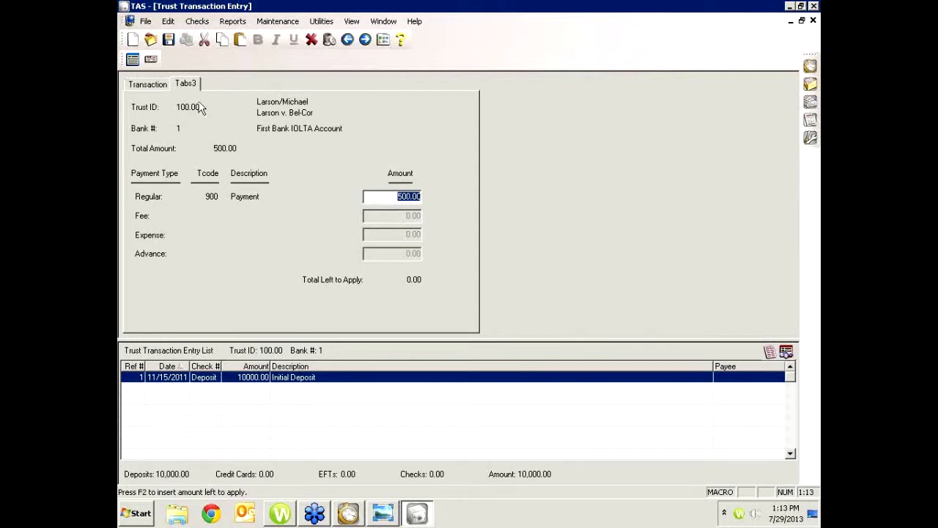
pyautogui.click(169, 40)
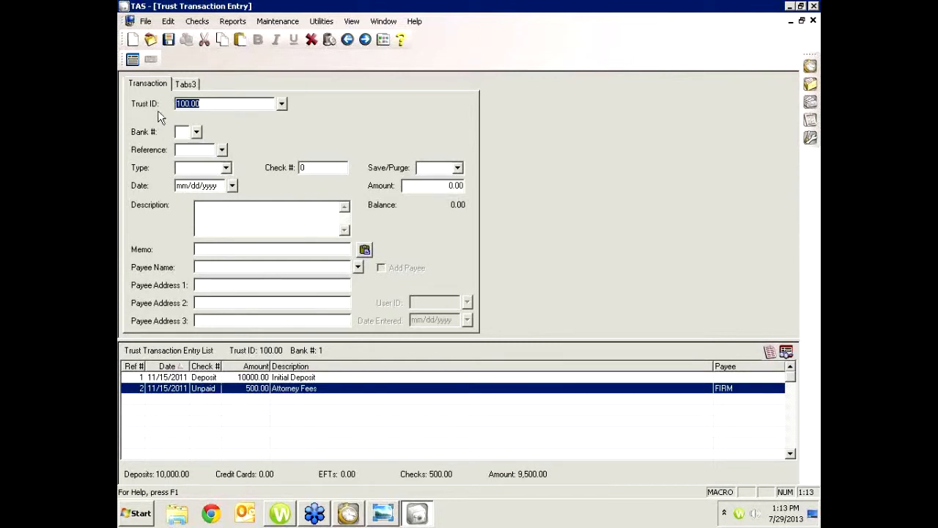
# Reopen the unpaid Attorney Fees check and try to preview it as a printed trust check
pyautogui.doubleClick(201, 389)
pyautogui.click(150, 59)
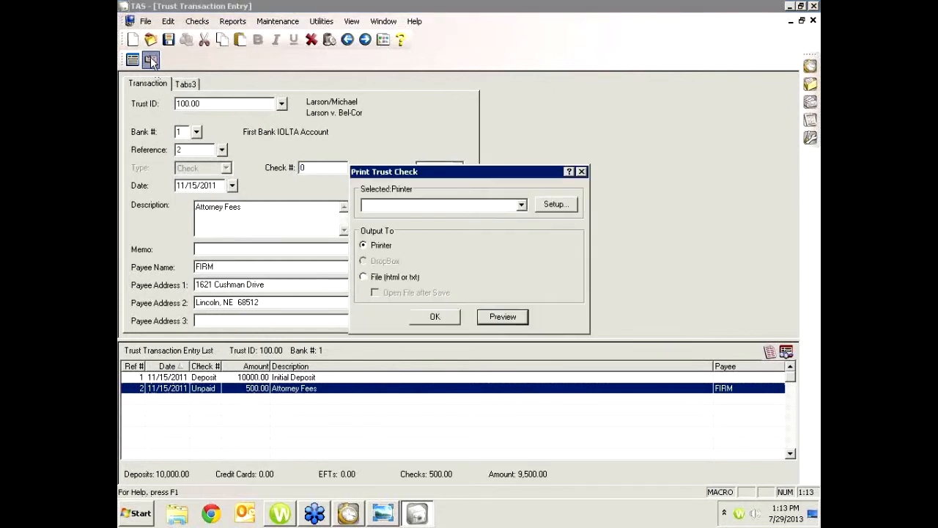
pyautogui.click(498, 323)
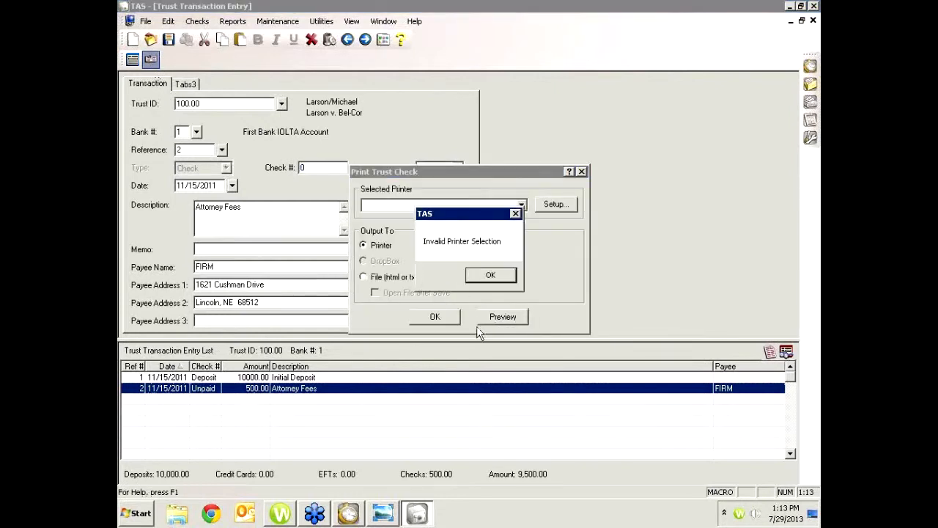
pyautogui.click(546, 275)
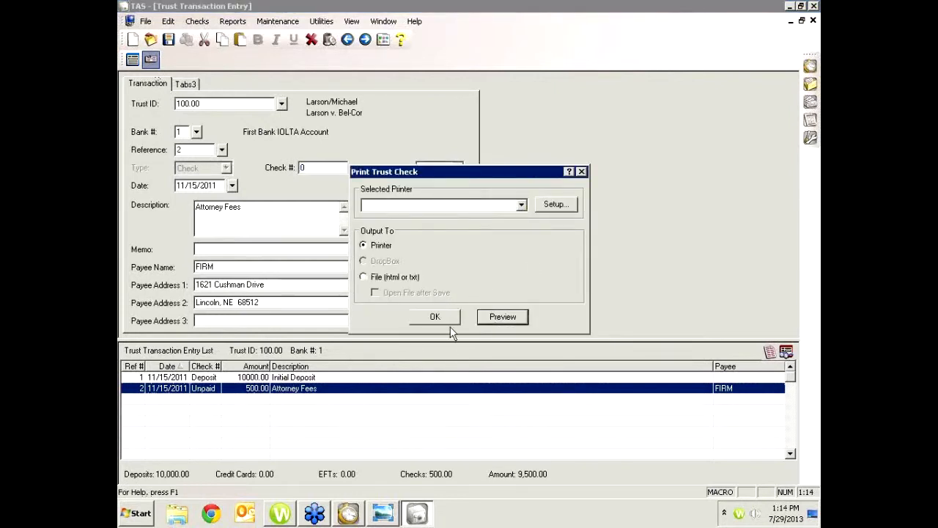
pyautogui.click(581, 172)
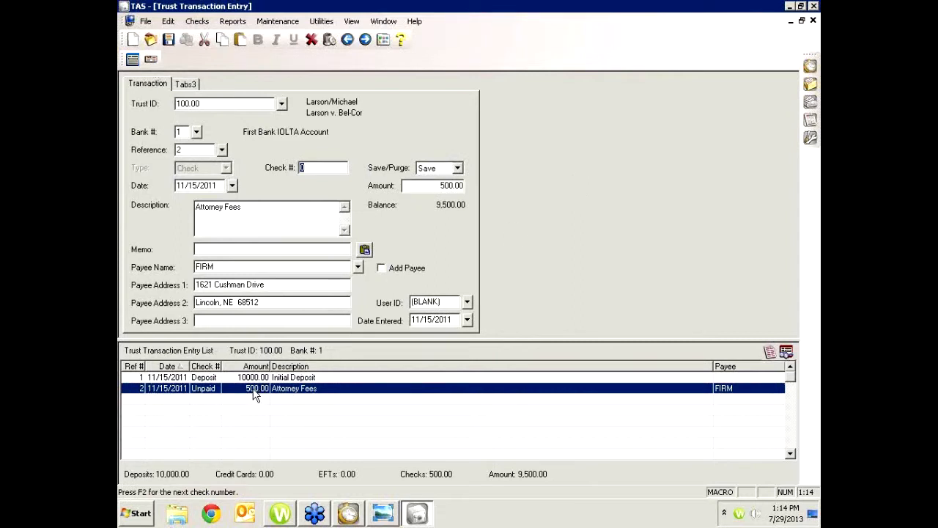
# Assign check number 3 to the Attorney Fees check and save it after reviewing its Tabs3 payment information
pyautogui.write('3')
pyautogui.click(168, 39)
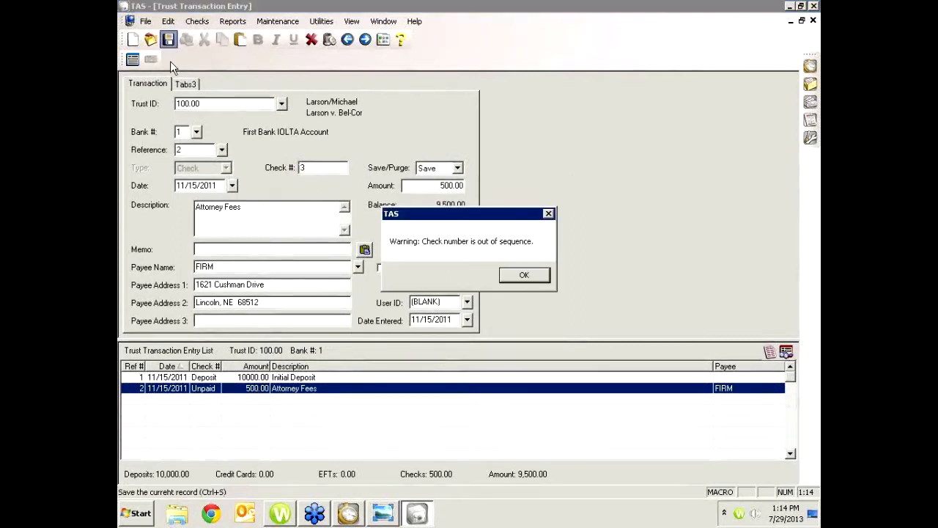
pyautogui.click(524, 275)
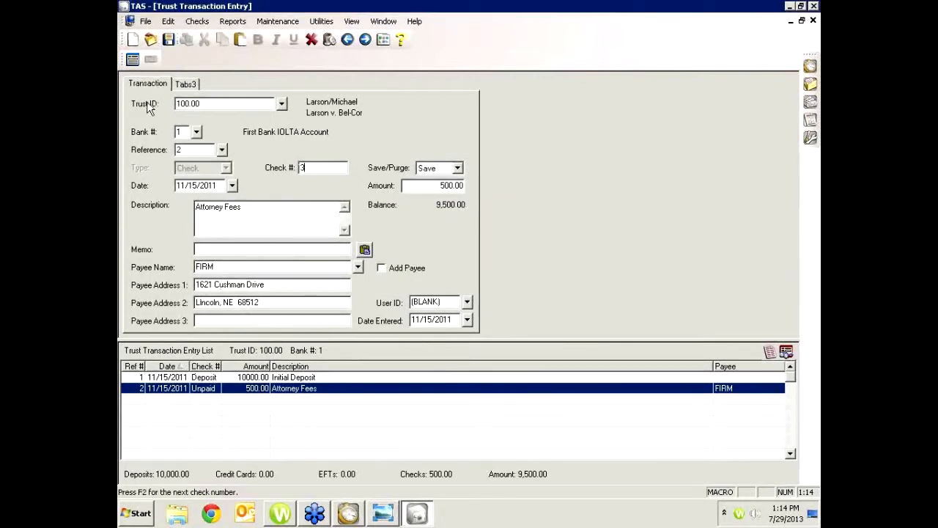
pyautogui.click(168, 39)
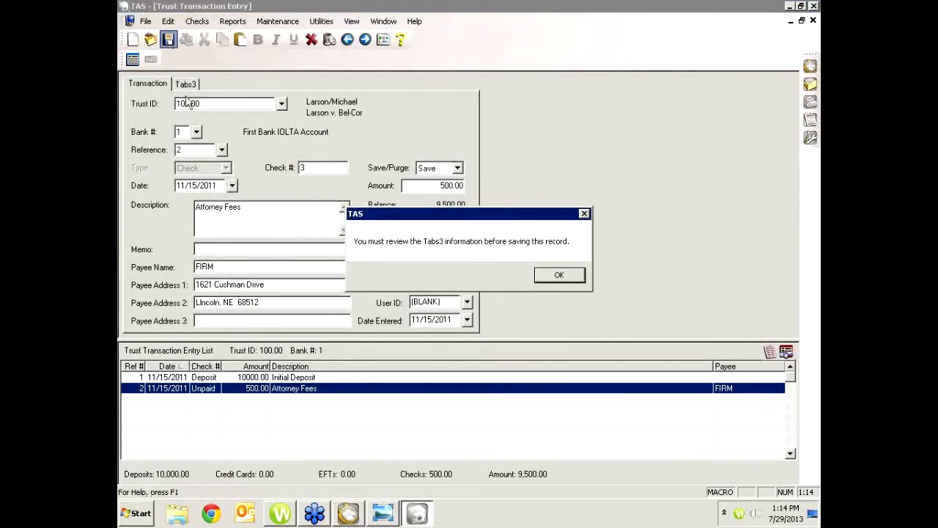
pyautogui.click(546, 276)
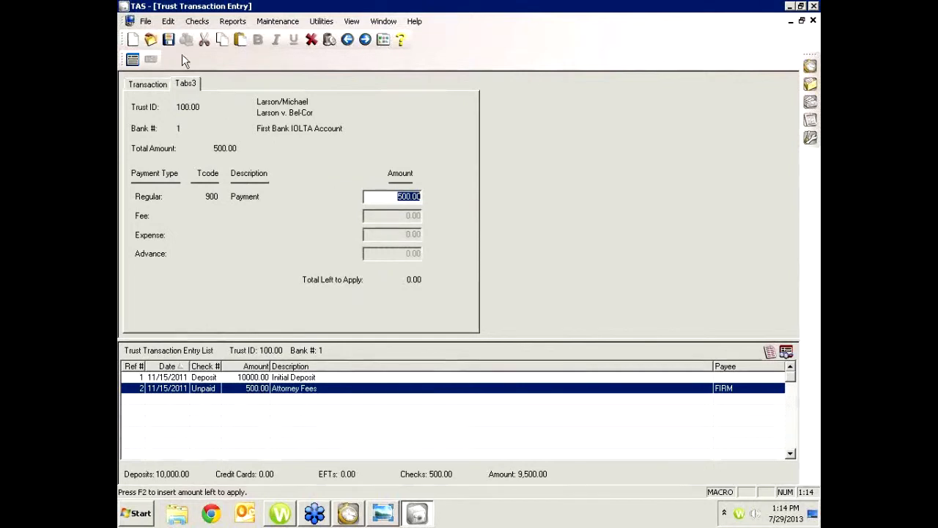
pyautogui.click(170, 40)
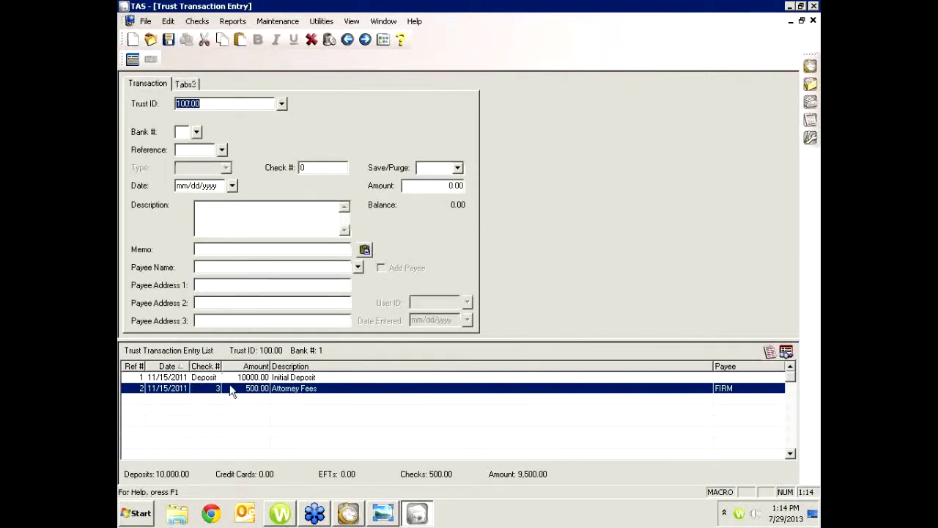
# Switch to Tabs3 and look up the client's payments in Client Manager
pyautogui.click(352, 519)
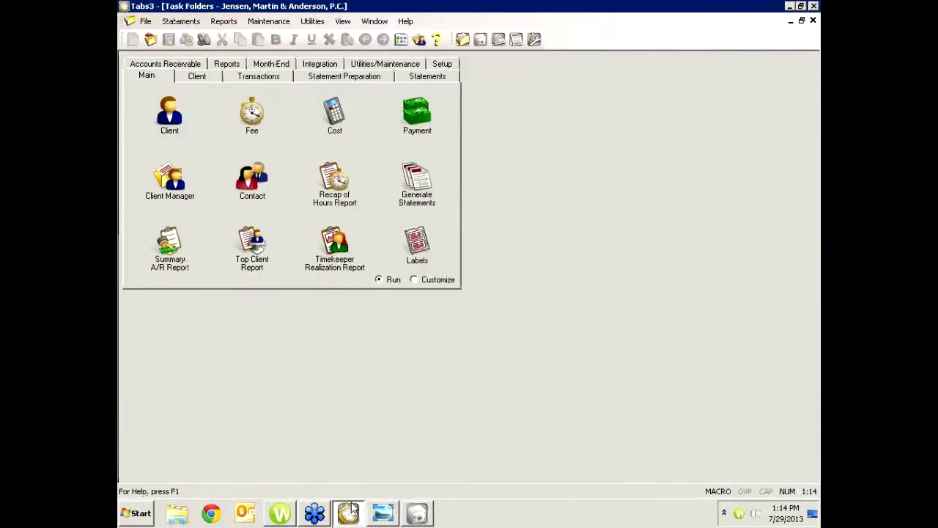
pyautogui.click(176, 178)
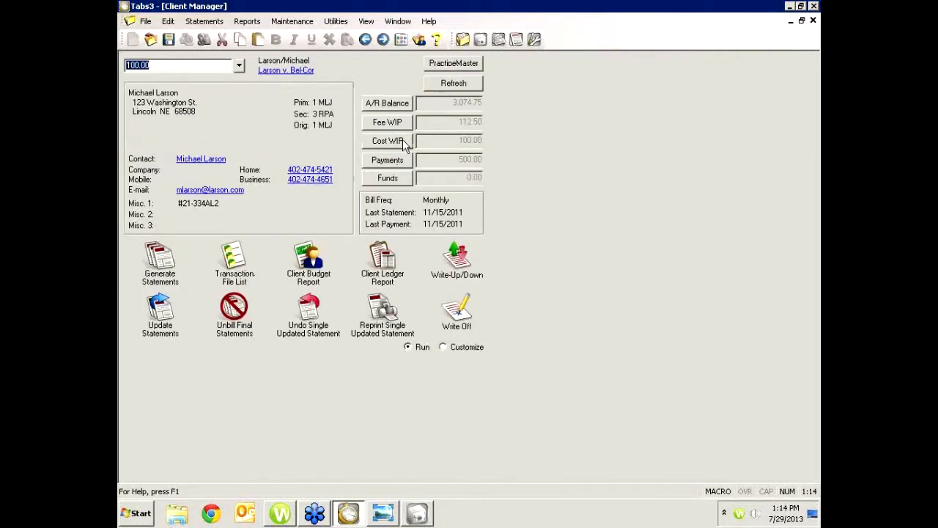
pyautogui.click(390, 160)
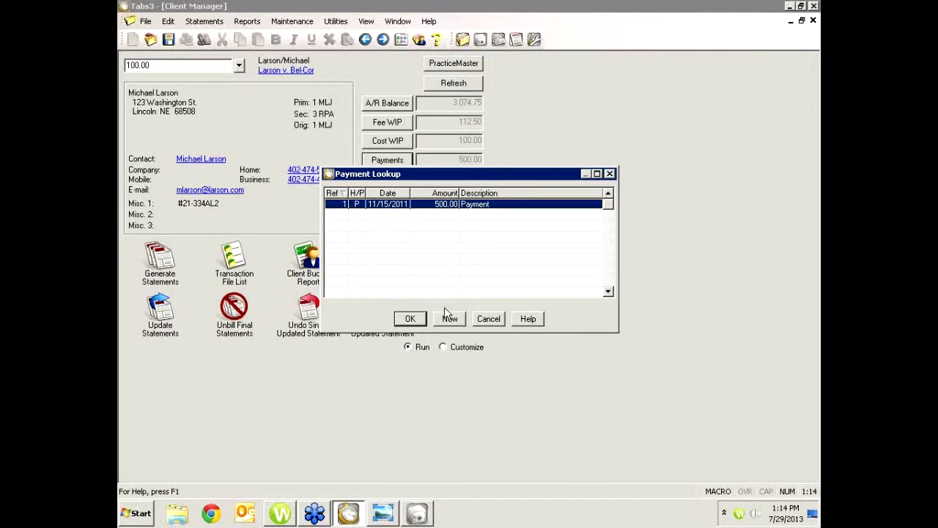
pyautogui.click(488, 320)
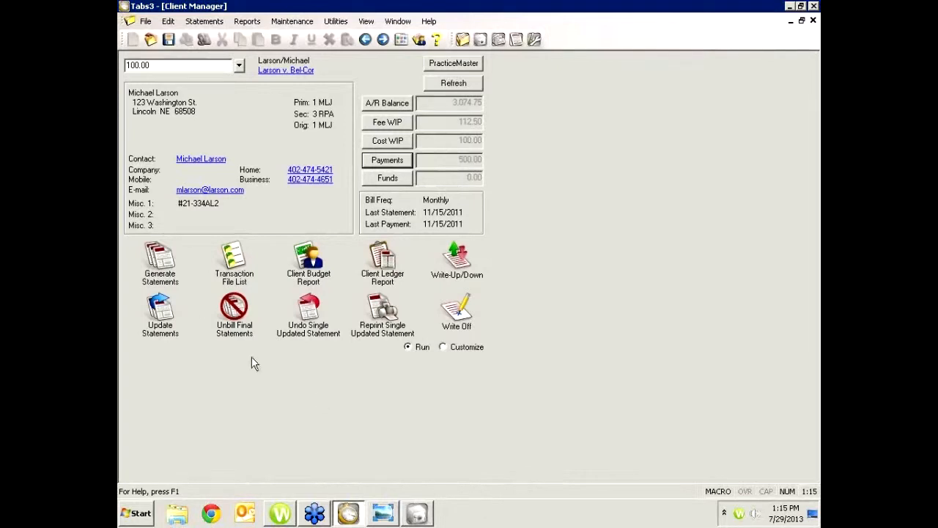
# Preview the client's draft statement, examine its Payments and trust account information sections, and close the preview
pyautogui.click(159, 260)
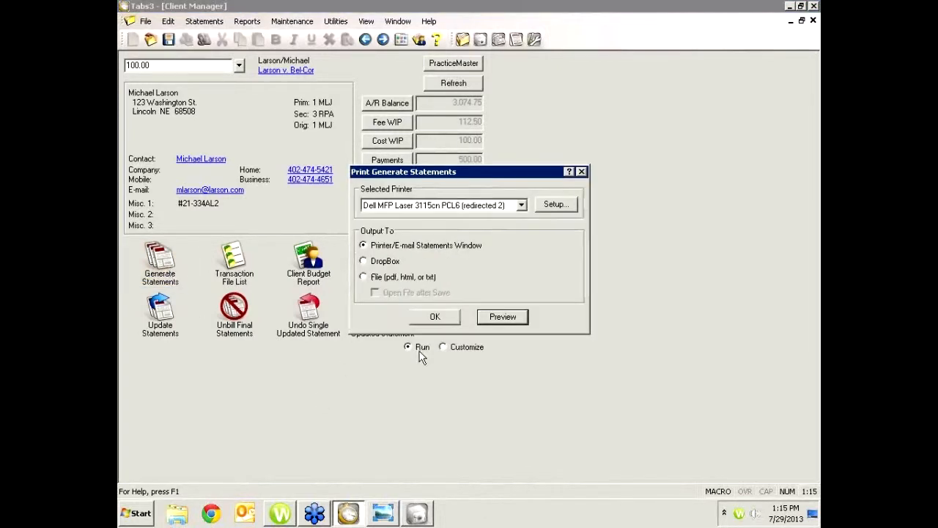
pyautogui.click(503, 315)
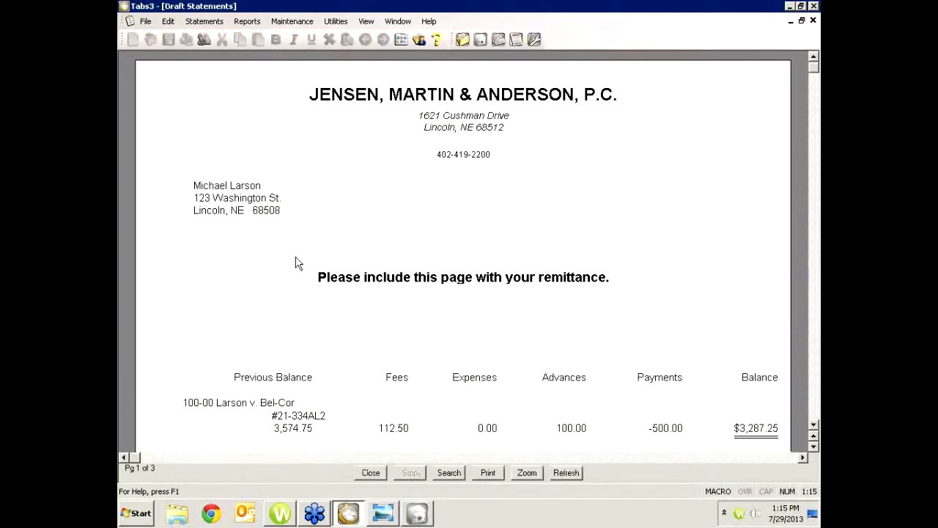
pyautogui.scroll(-10, 395, 334)
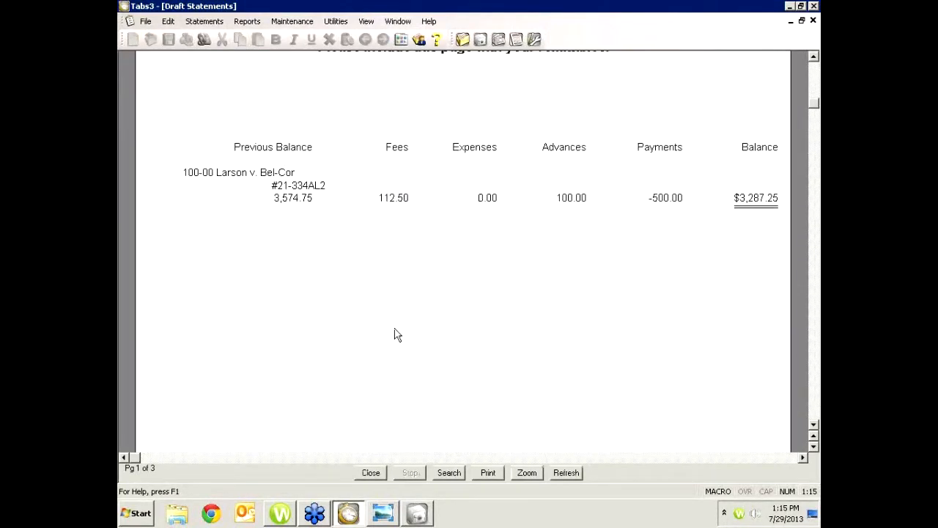
pyautogui.scroll(-10, 394, 334)
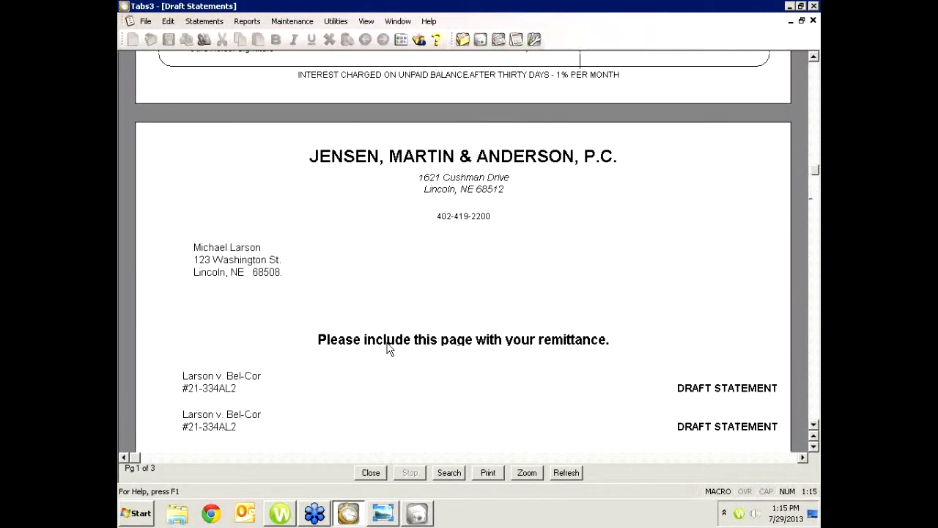
pyautogui.scroll(-12, 388, 349)
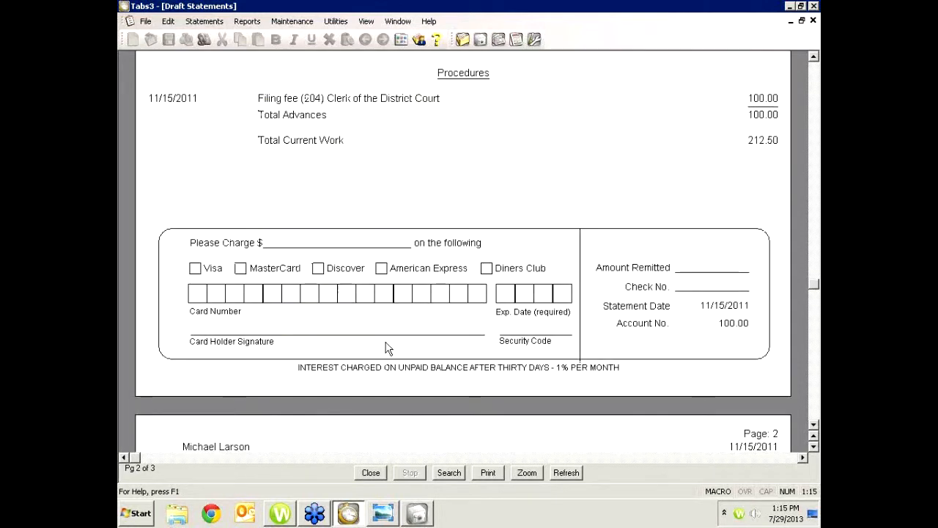
pyautogui.scroll(-5, 388, 348)
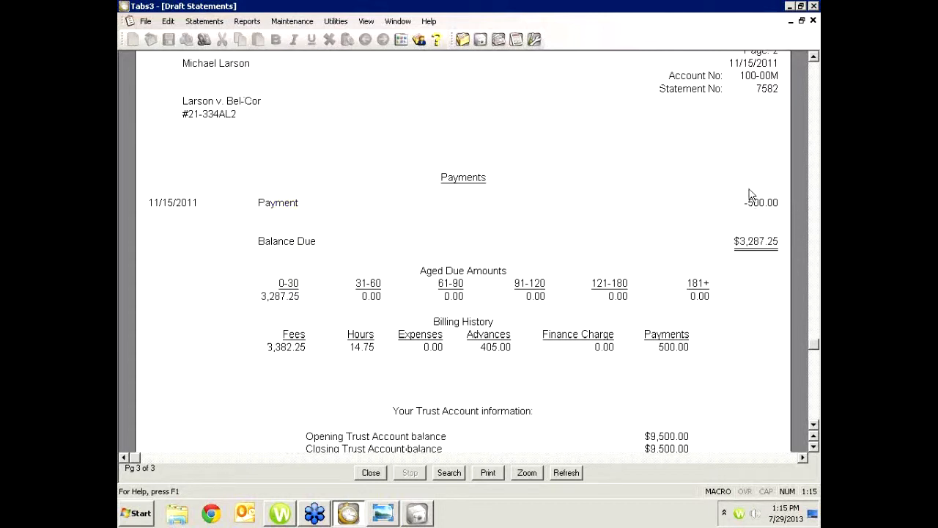
pyautogui.scroll(-1, 497, 327)
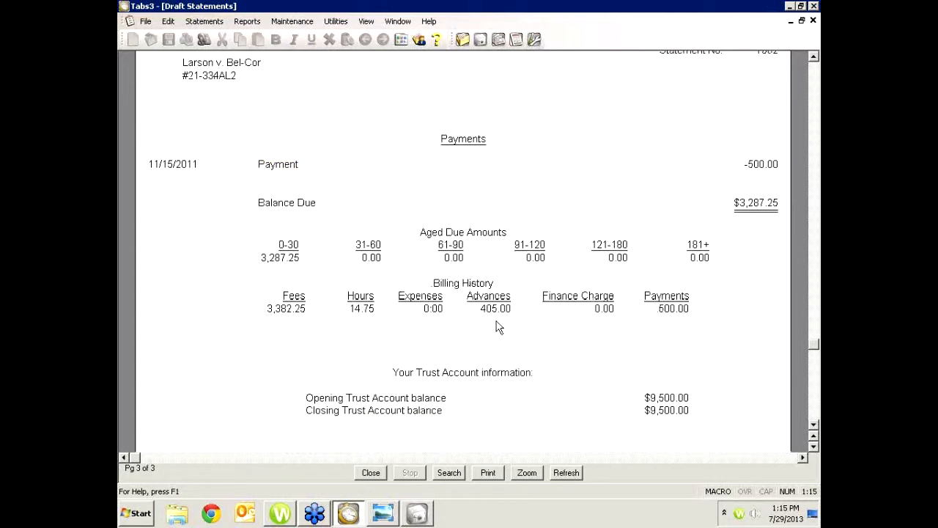
pyautogui.scroll(-2, 497, 327)
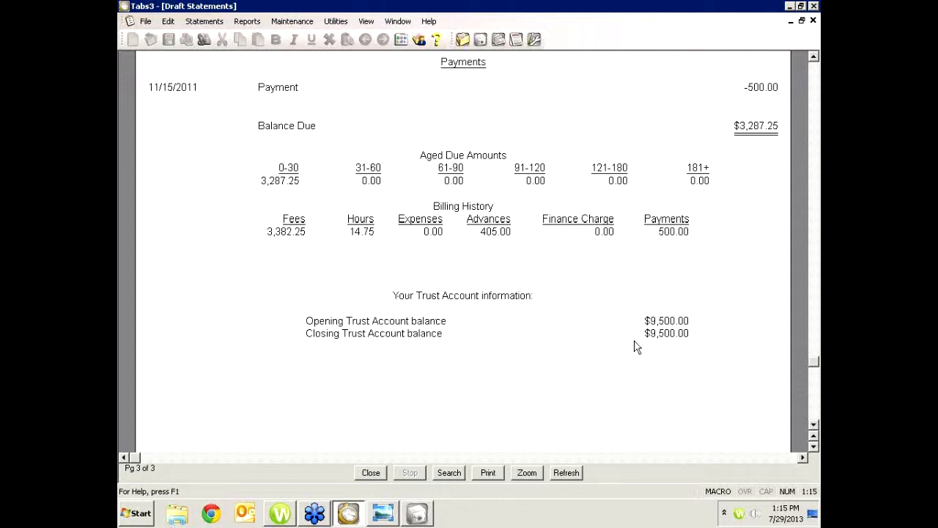
pyautogui.click(371, 473)
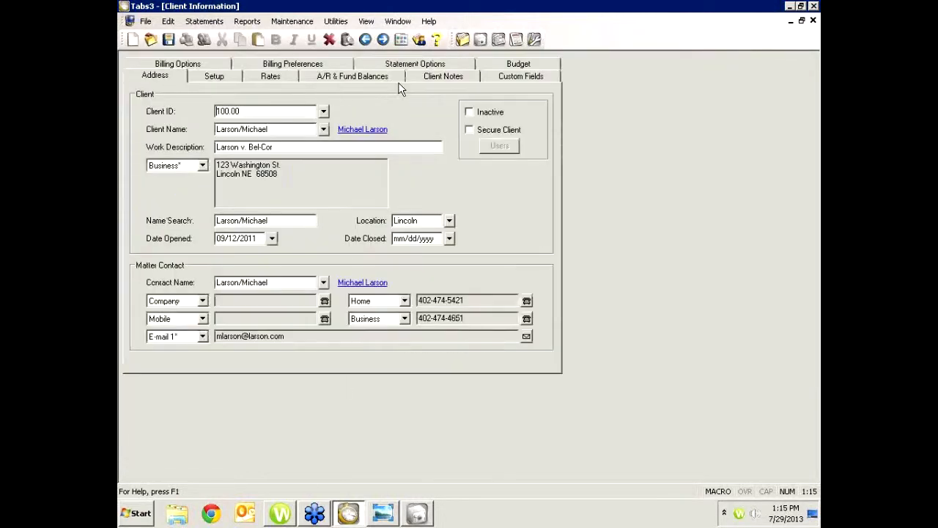
# Review the Trust Integration choices in the client's Statement Options, keeping Detail, and close the client record
pyautogui.click(415, 67)
pyautogui.click(270, 146)
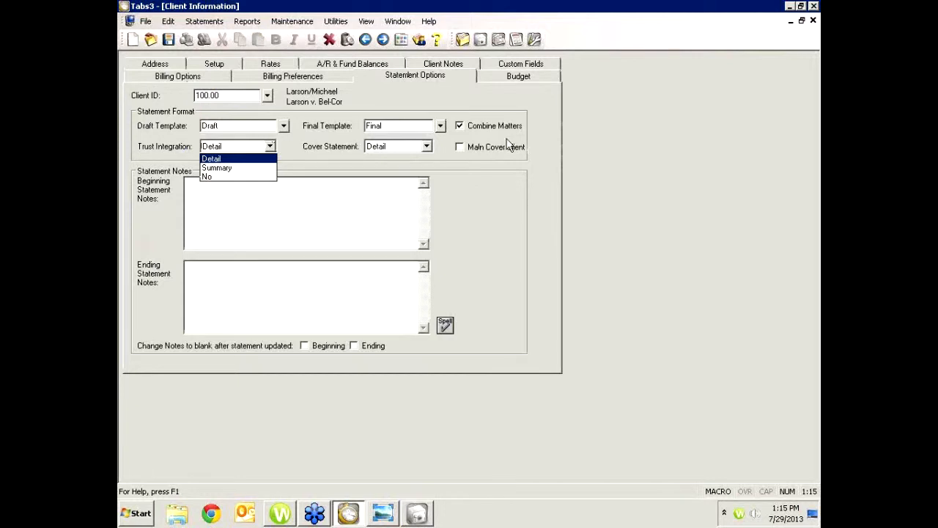
pyautogui.click(224, 160)
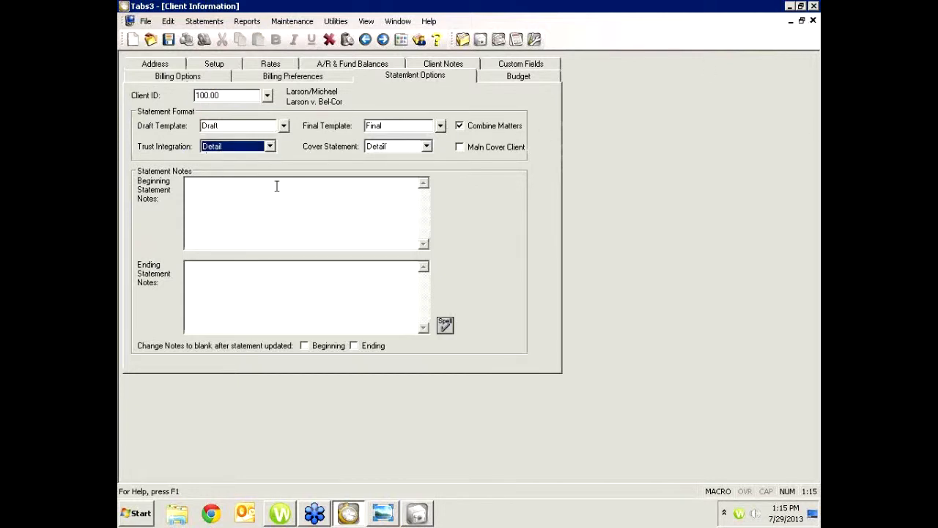
pyautogui.click(813, 21)
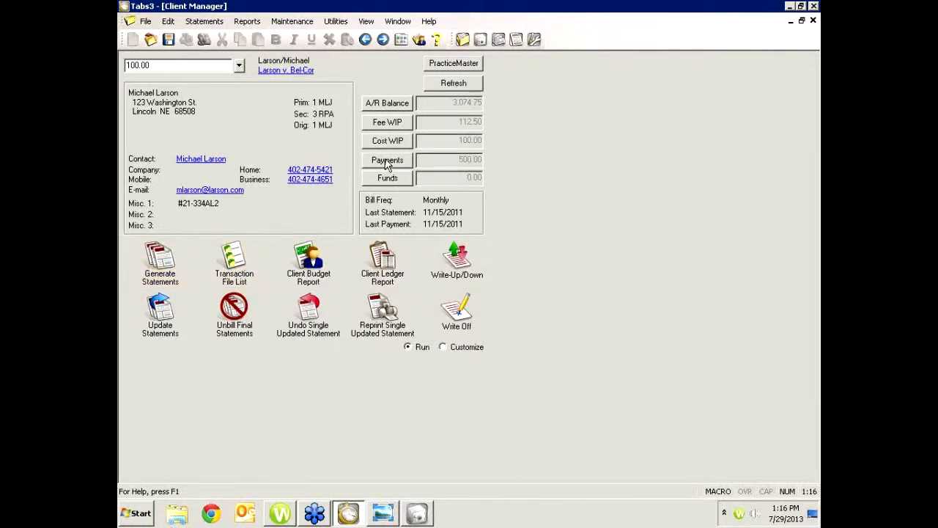
# Switch to Trust Accounting, close Trust Transaction Entry, dismiss the verification list without running it, and return to Tabs3
pyautogui.click(414, 513)
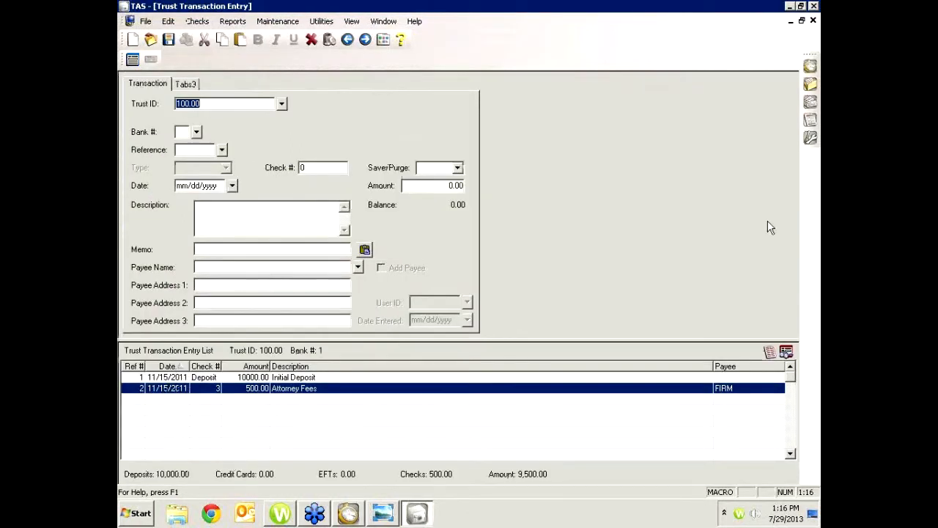
pyautogui.click(813, 21)
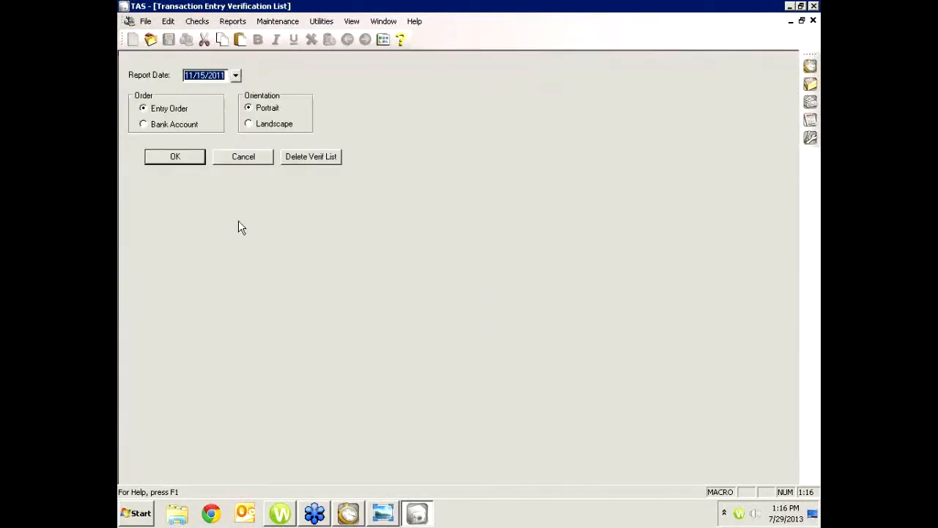
pyautogui.click(240, 159)
pyautogui.click(348, 516)
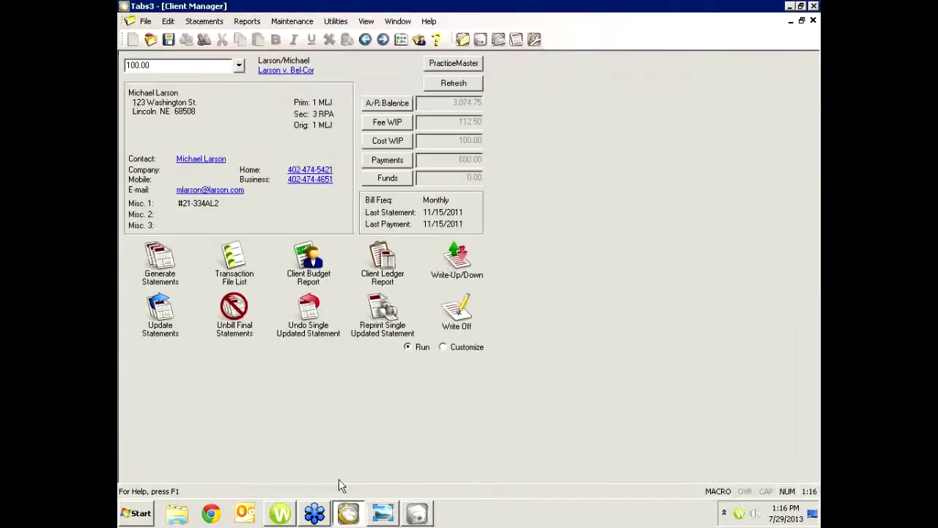
# Generate a final statement for the current client with Statement Type set to Final, and preview it
pyautogui.rightClick(160, 265)
pyautogui.click(204, 361)
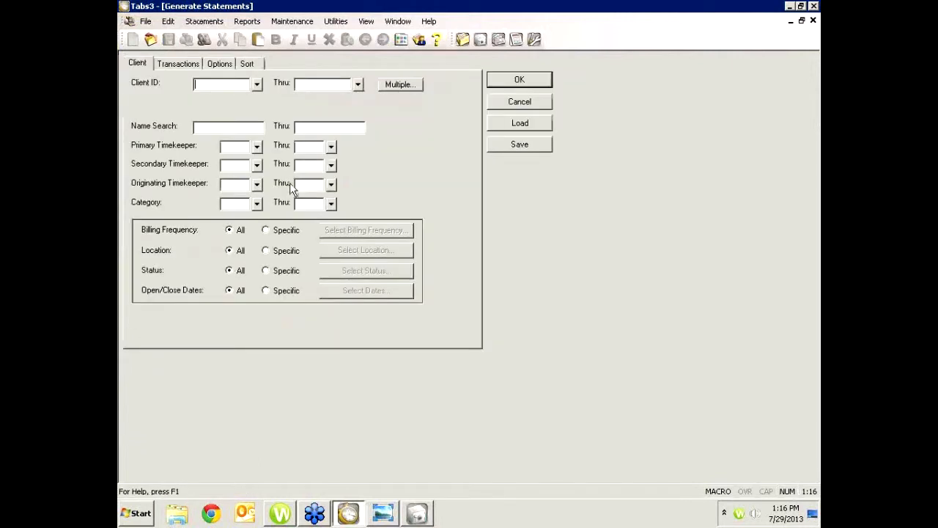
pyautogui.write('100.00')
pyautogui.press('Tab')
pyautogui.click(215, 64)
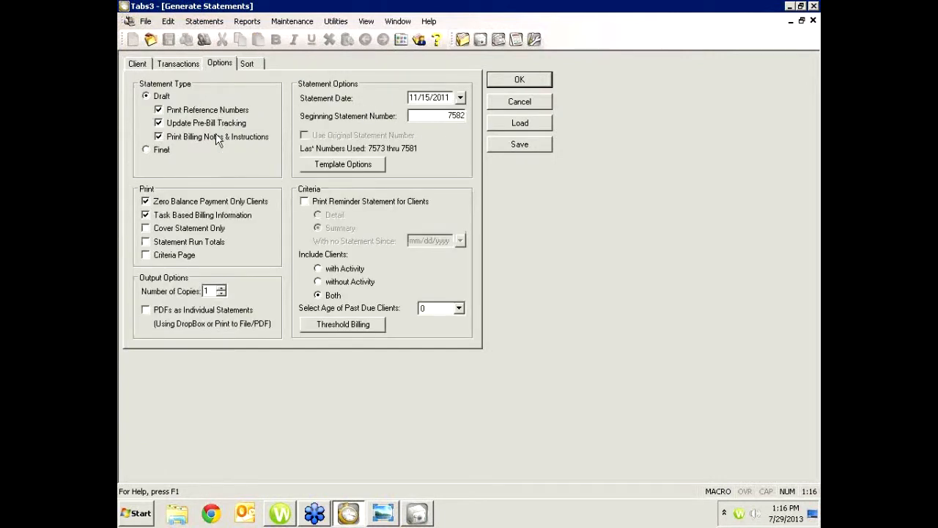
pyautogui.click(150, 148)
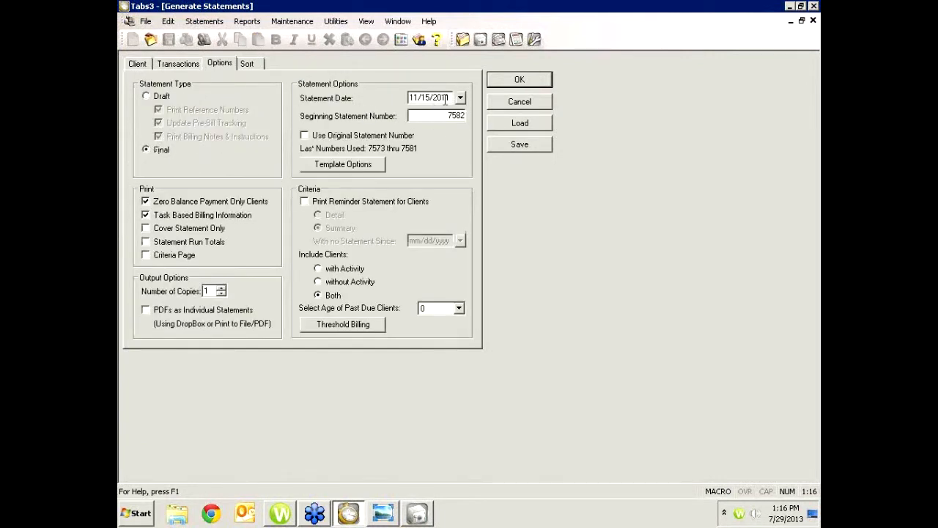
pyautogui.click(534, 82)
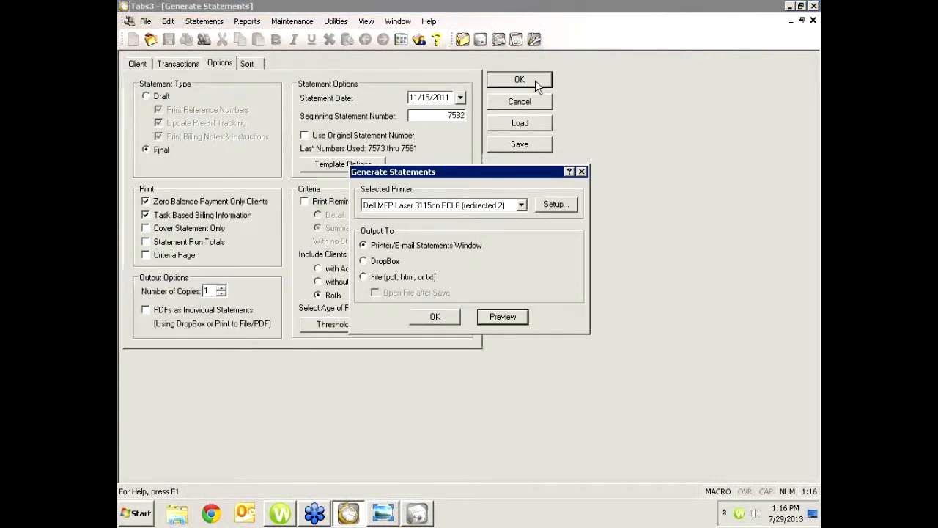
pyautogui.click(497, 319)
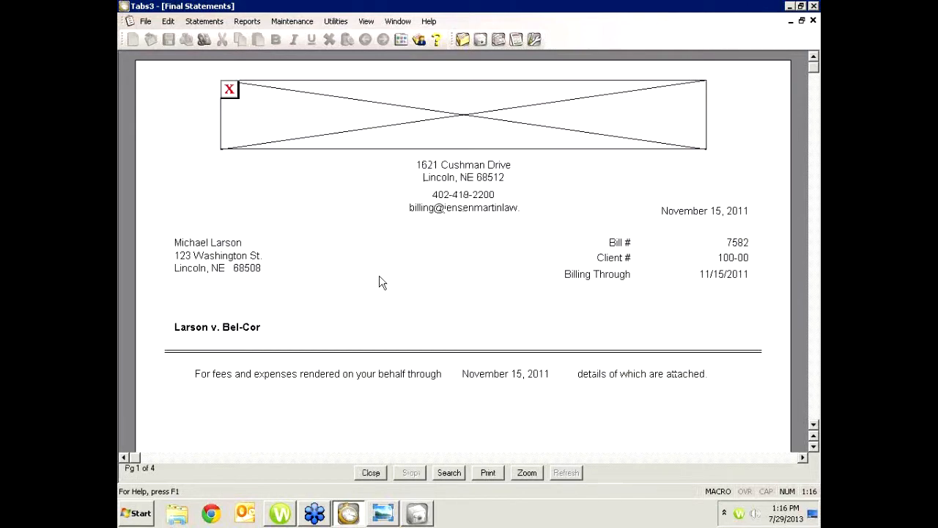
# Examine the final statement through its trust account information, then close the preview and the Generate Statements window
pyautogui.click(389, 296)
pyautogui.scroll(-10, 389, 305)
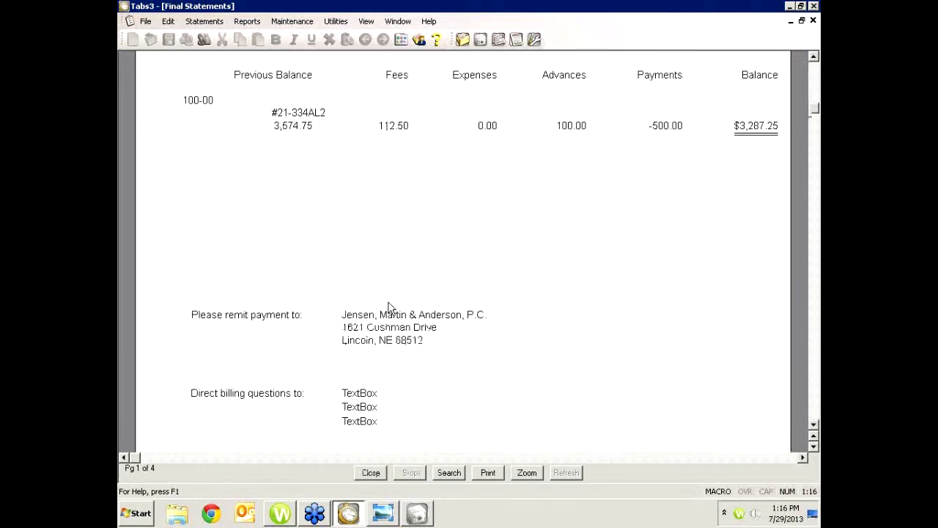
pyautogui.scroll(-15, 389, 309)
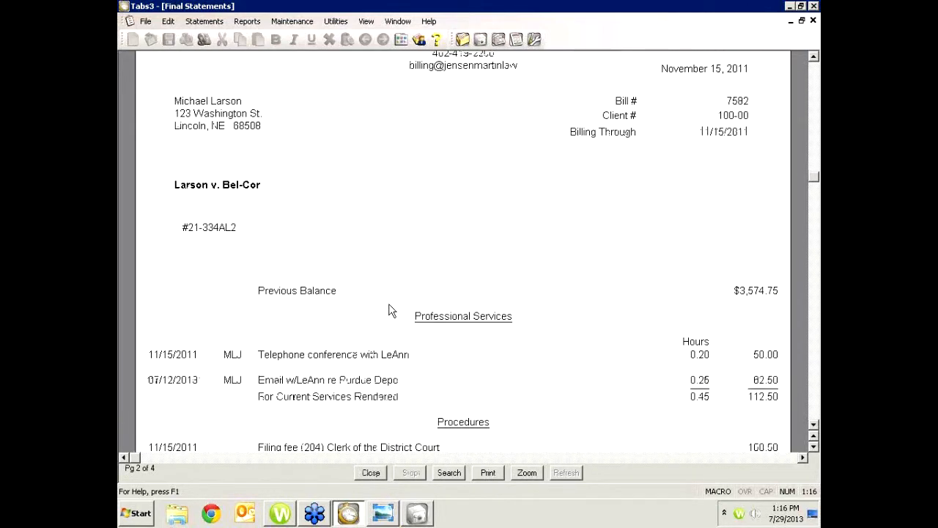
pyautogui.scroll(-15, 389, 308)
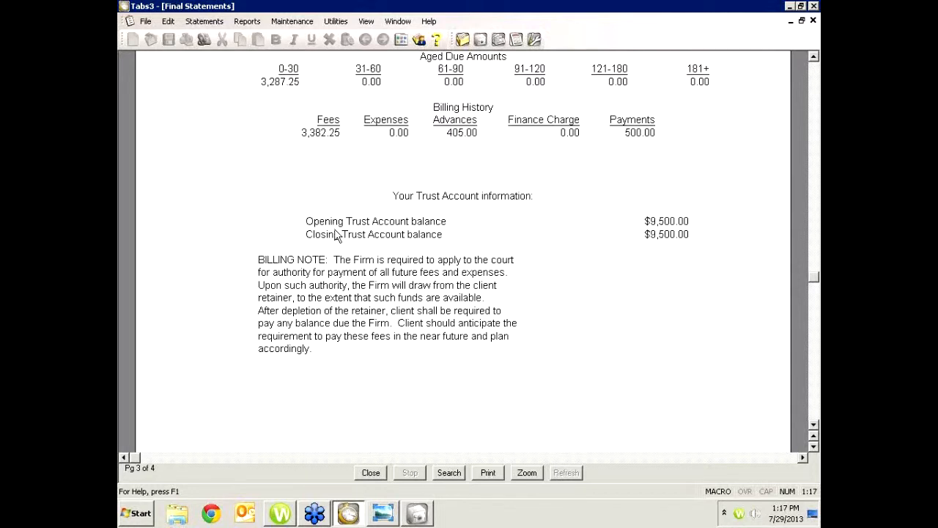
pyautogui.click(371, 472)
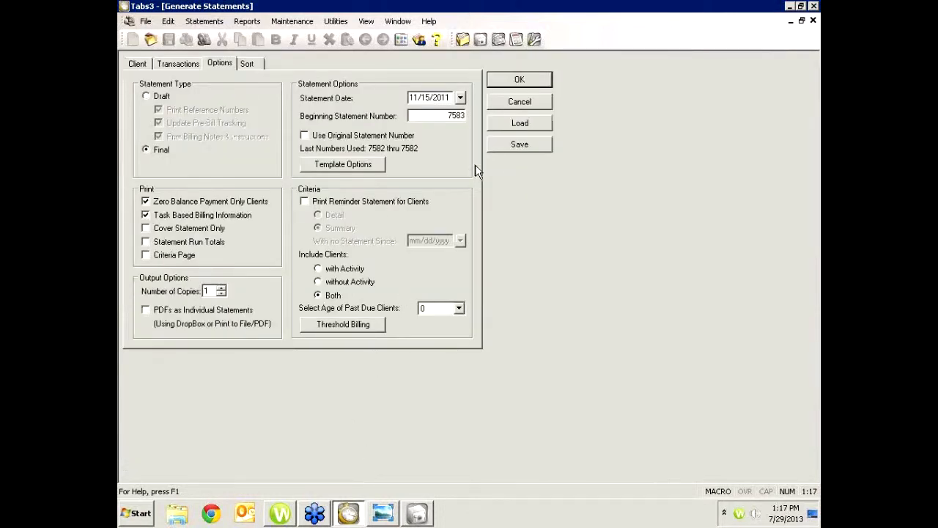
pyautogui.click(501, 107)
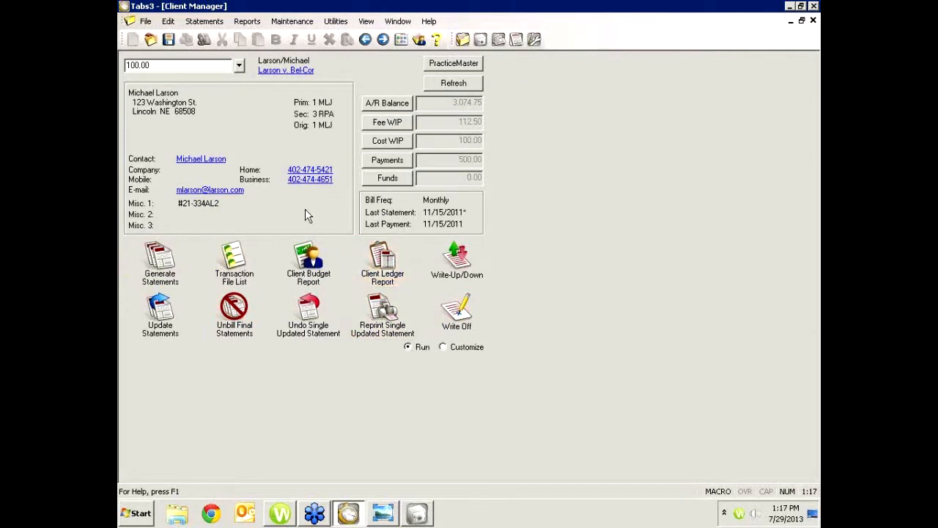
# Look up the client's trust balances in the accounts receivable details of Client Manager and close them
pyautogui.click(375, 103)
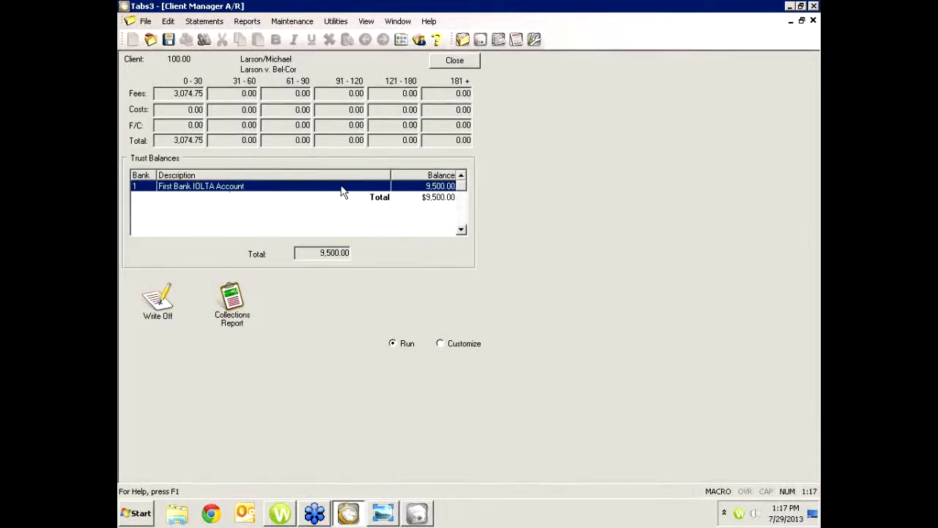
pyautogui.click(454, 61)
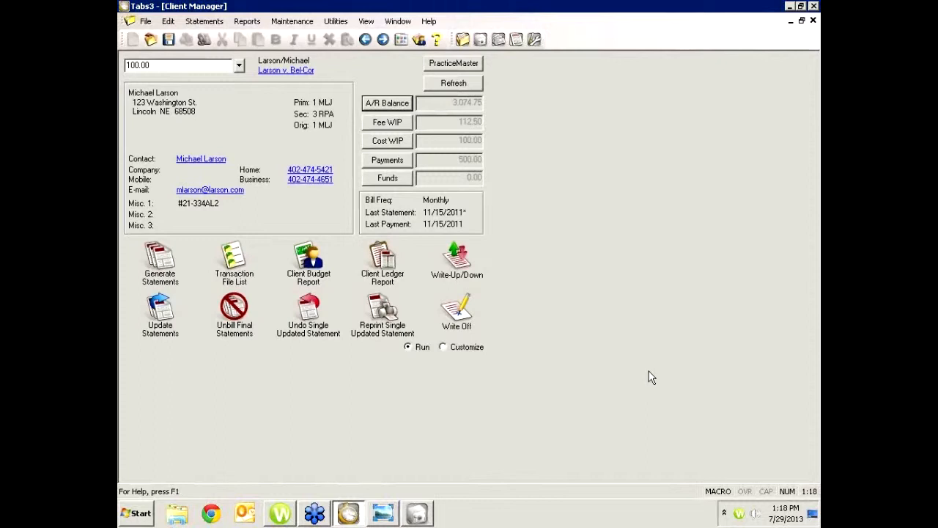
# Open the Setup settings of the client's record and advance to the Auto Accident client
pyautogui.moveTo(154, 66); pyautogui.dragTo(119, 12)
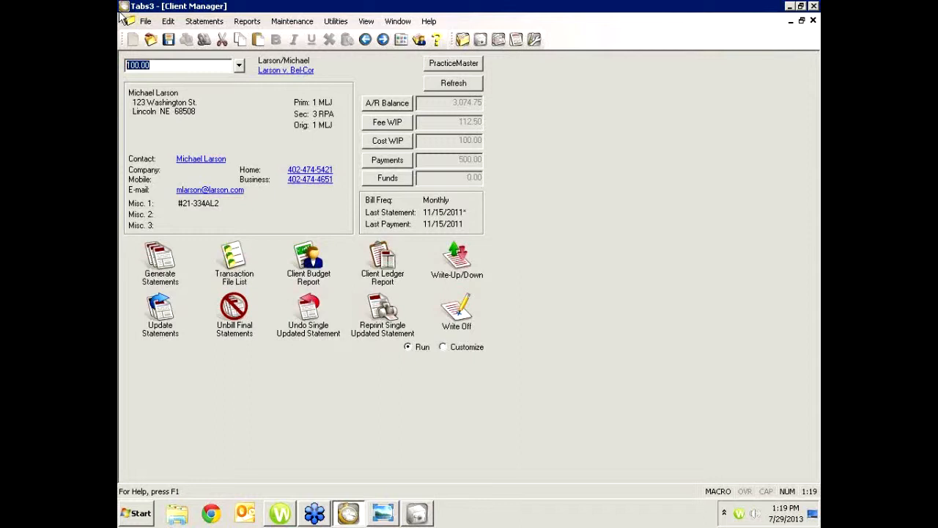
pyautogui.click(269, 71)
pyautogui.click(232, 78)
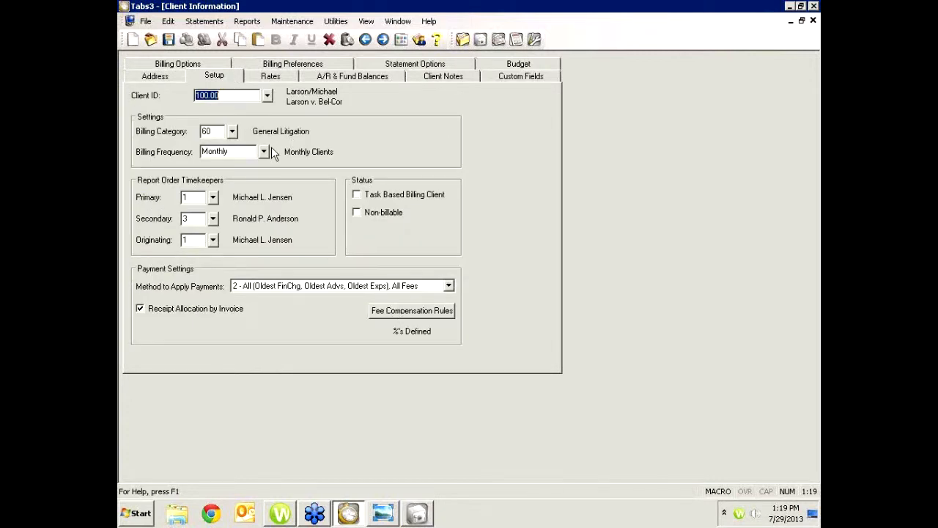
pyautogui.press('pagedown')
pyautogui.press('pagedown')
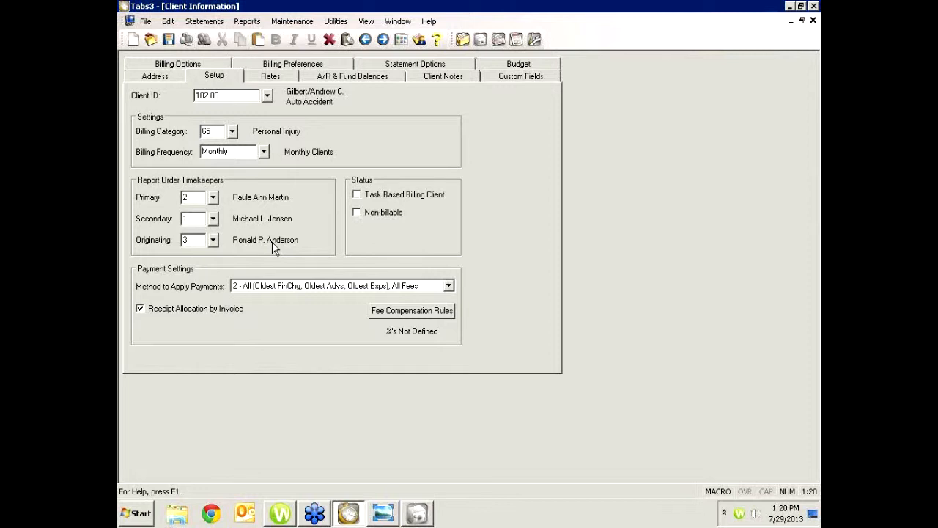
# Review the timekeepers available as Originating timekeeper for the Auto Accident client without changing the assignment
pyautogui.click(213, 240)
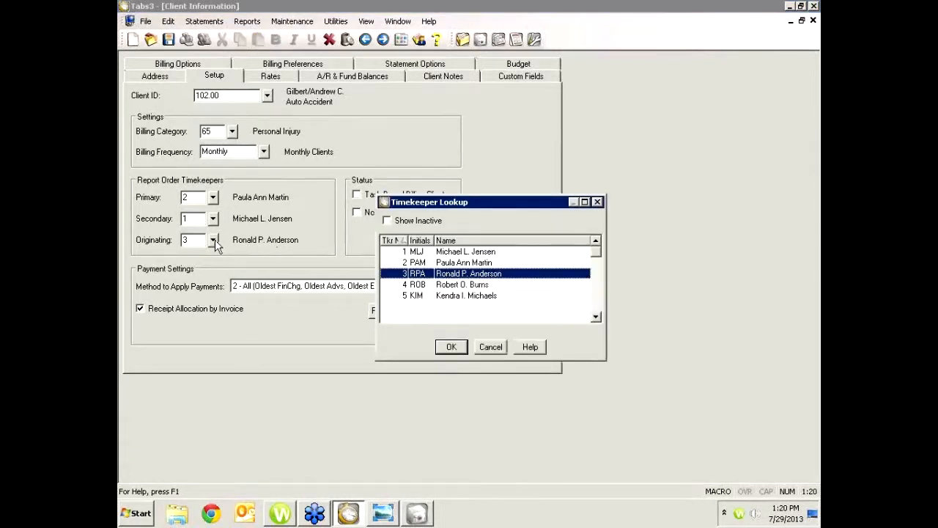
pyautogui.click(489, 348)
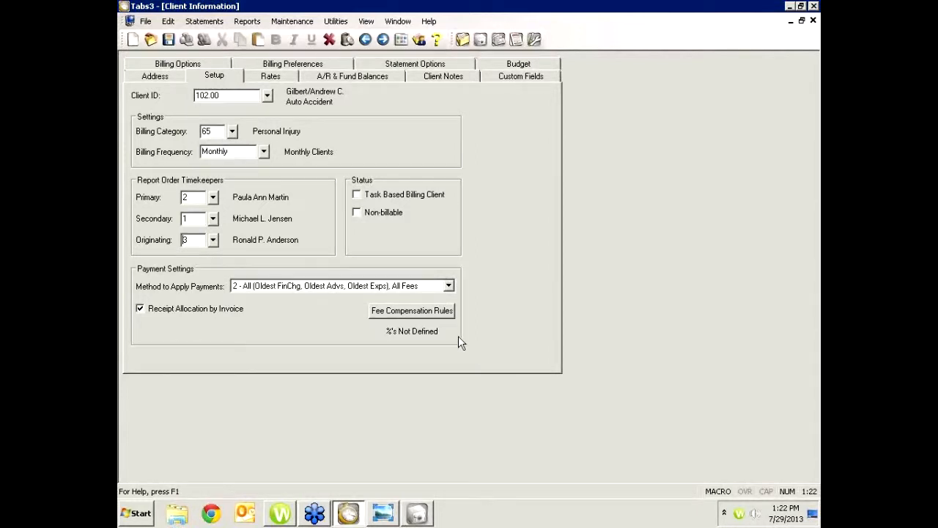
pyautogui.click(213, 241)
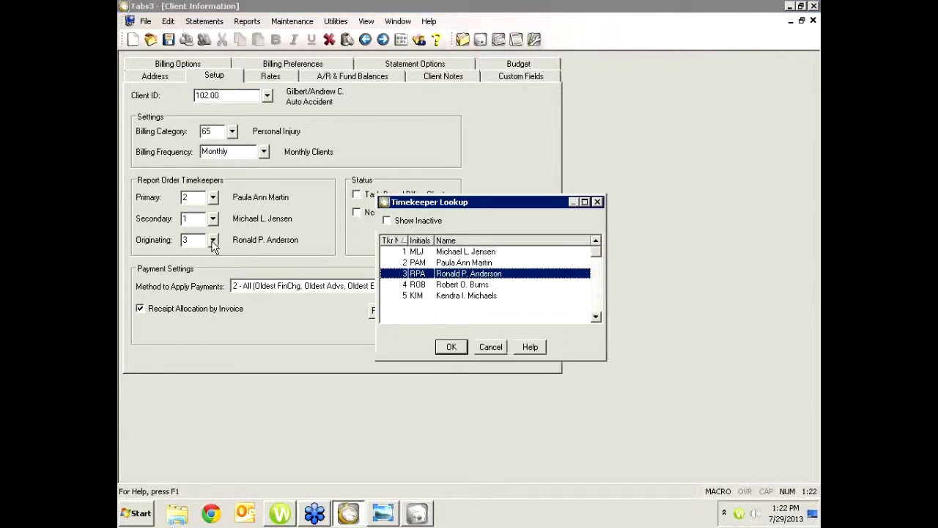
pyautogui.click(490, 347)
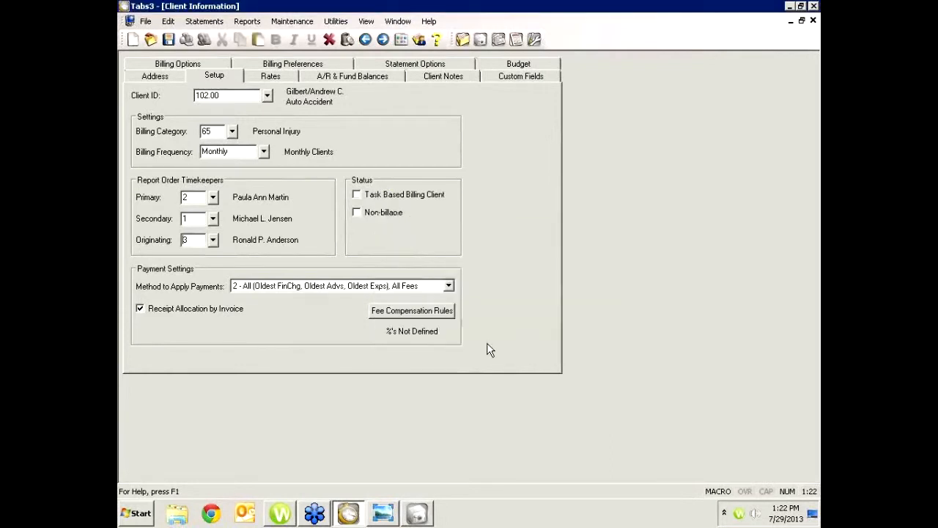
# Add a fee compensation rule giving timekeeper 3 15% of receipts as Originating, taken from all timekeepers
pyautogui.click(411, 311)
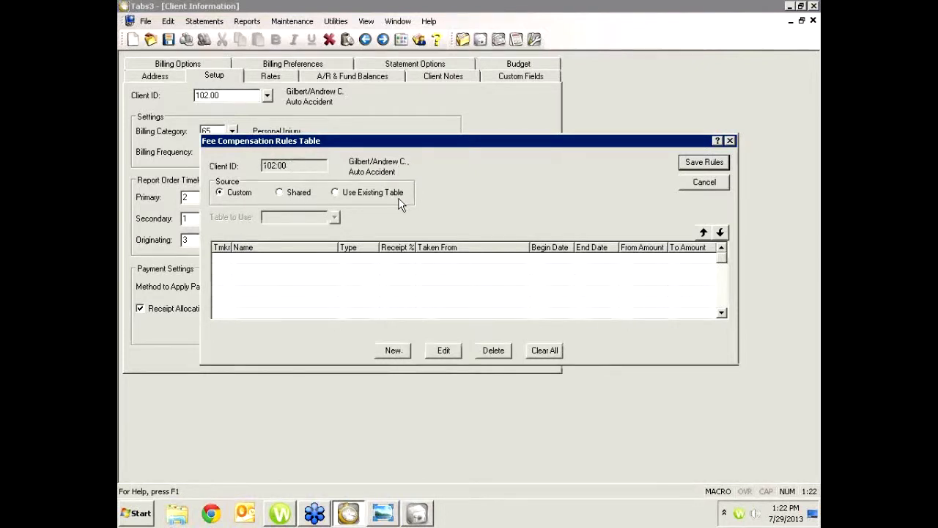
pyautogui.click(393, 349)
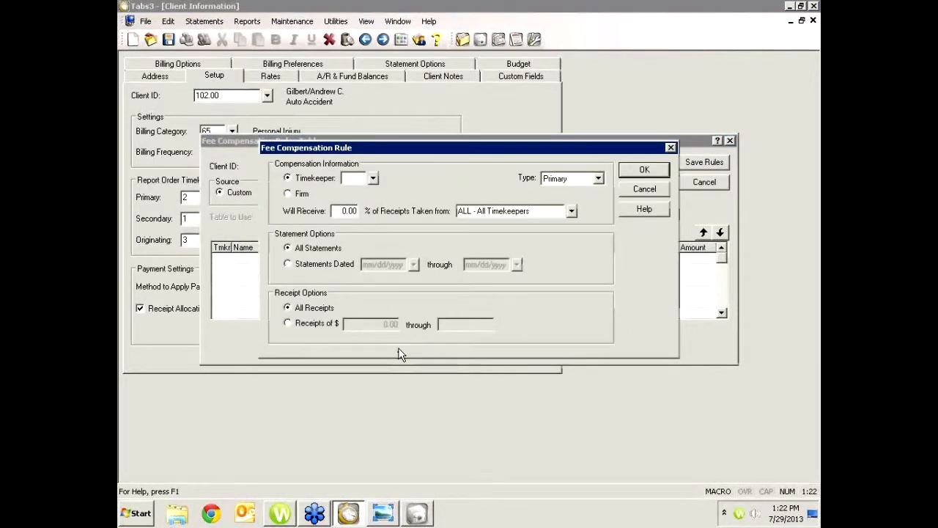
pyautogui.click(373, 180)
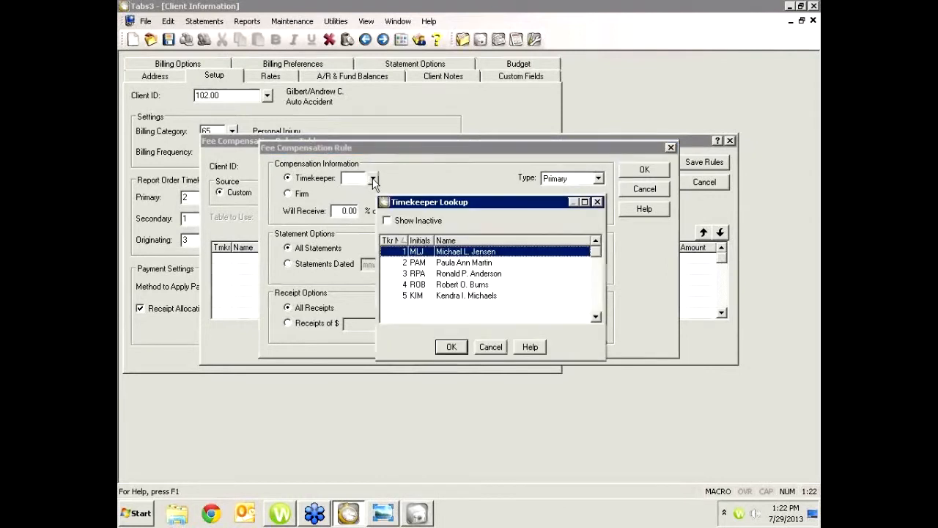
pyautogui.doubleClick(445, 274)
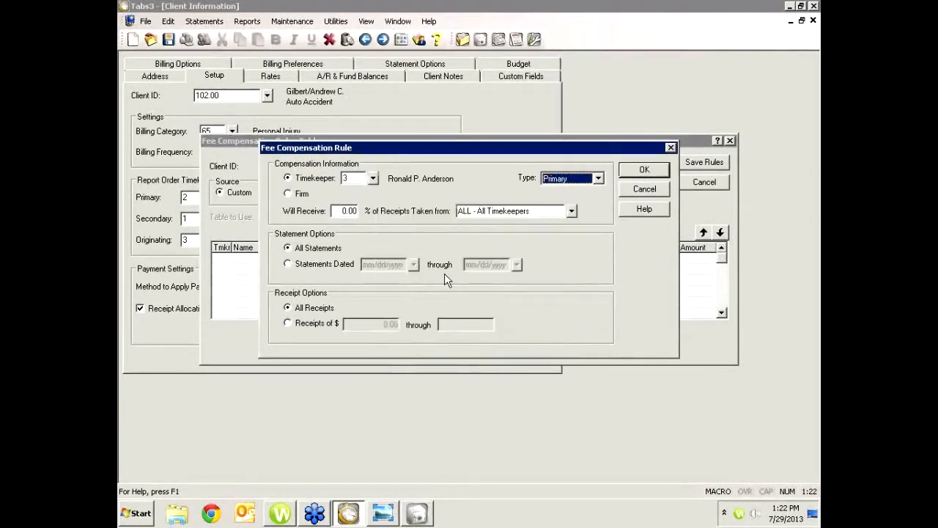
pyautogui.click(596, 178)
pyautogui.click(571, 214)
pyautogui.click(342, 211)
pyautogui.write('15')
pyautogui.press('Tab')
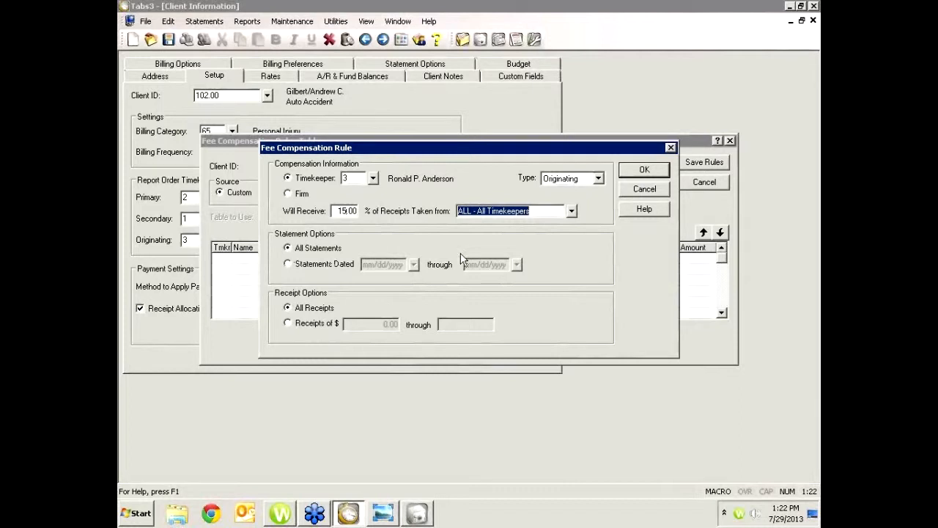
pyautogui.click(636, 170)
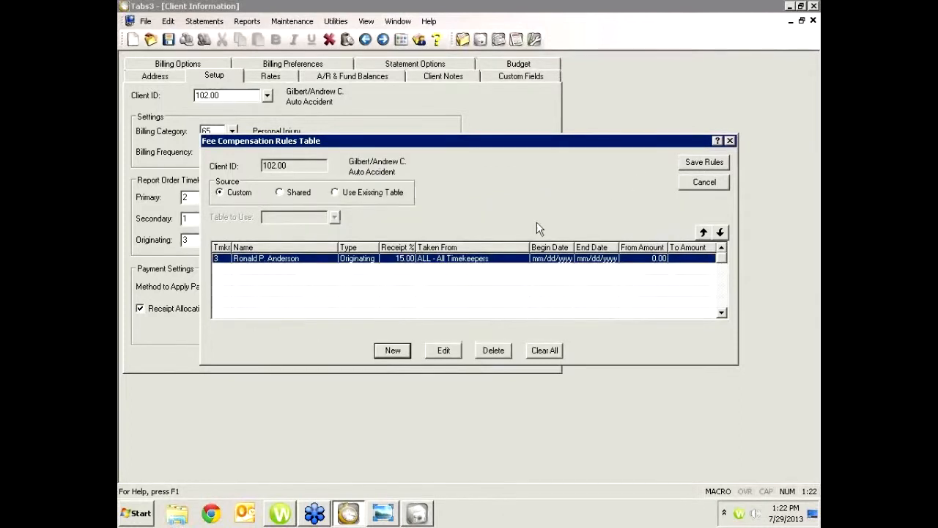
# Add a second fee compensation rule giving timekeeper 5 15% of receipts as Originating, taken from all timekeepers
pyautogui.click(393, 350)
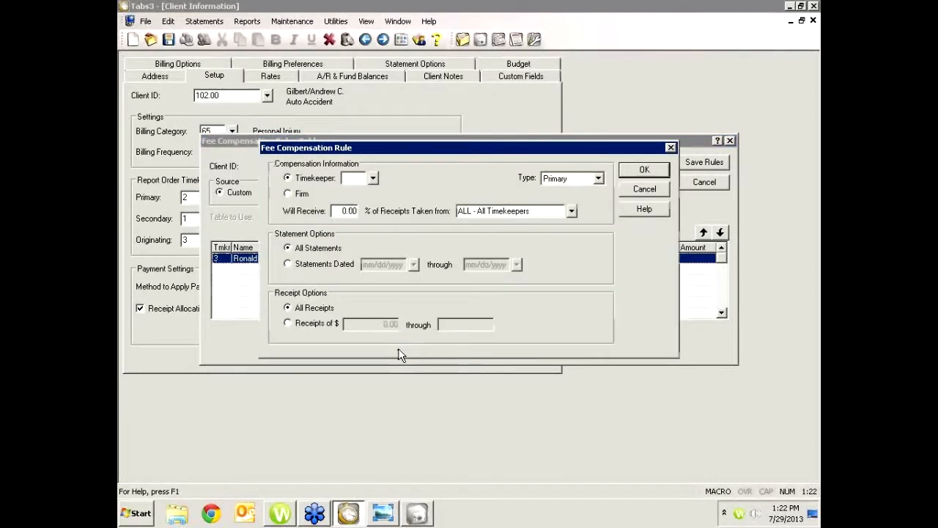
pyautogui.click(372, 179)
pyautogui.click(417, 296)
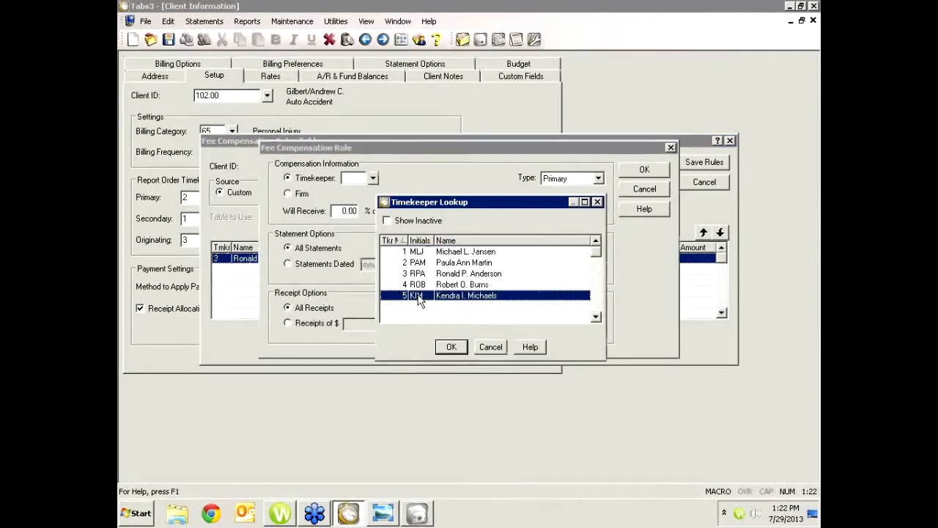
pyautogui.doubleClick(417, 296)
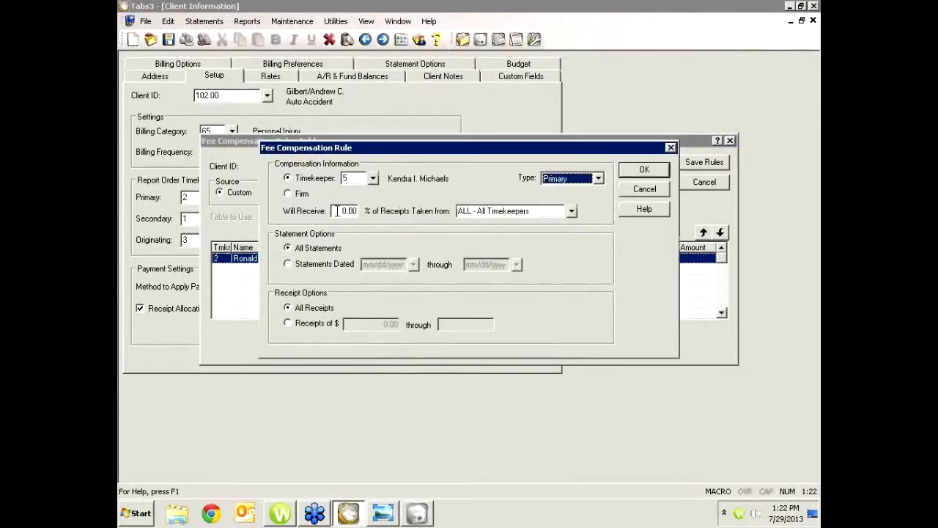
pyautogui.write('19')
pyautogui.press('Tab')
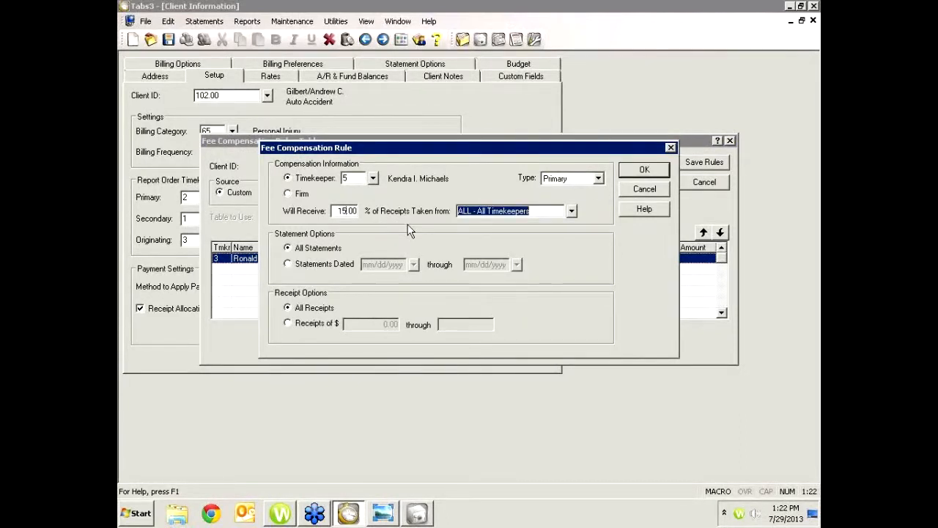
pyautogui.click(596, 180)
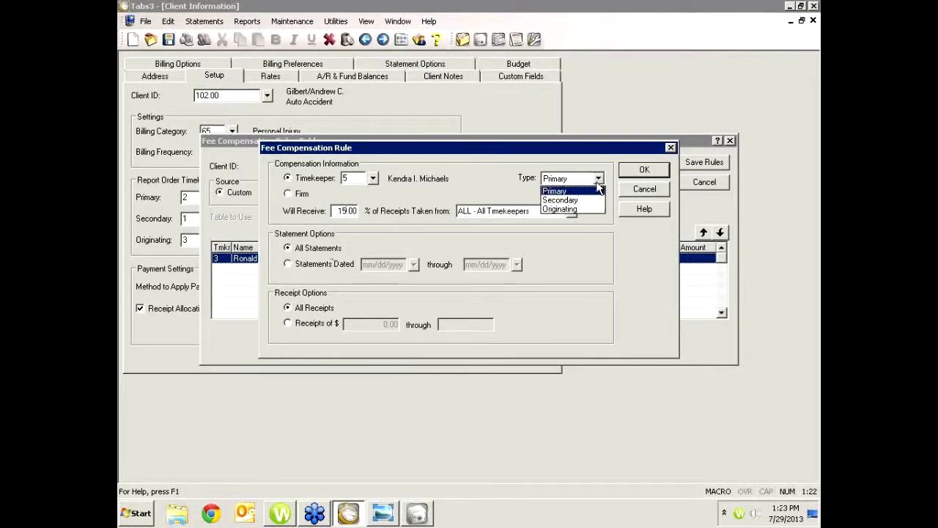
pyautogui.click(575, 209)
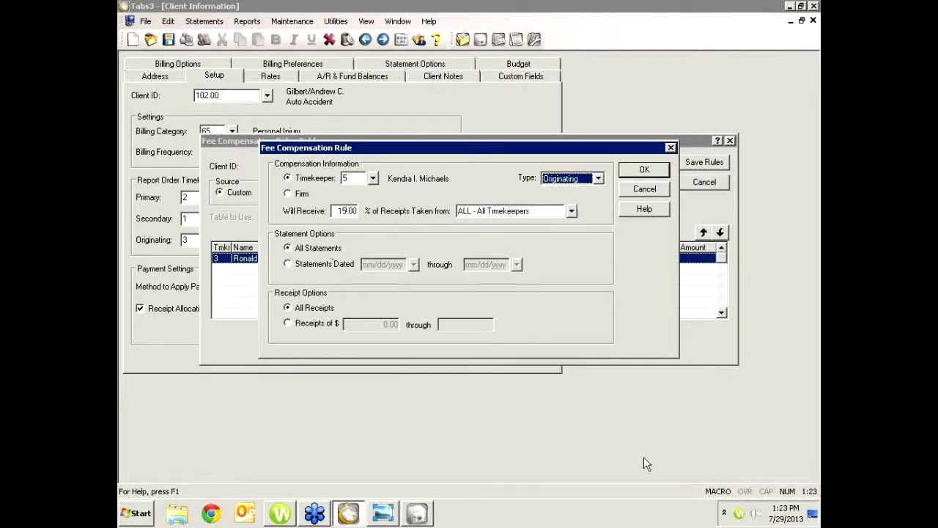
pyautogui.click(642, 171)
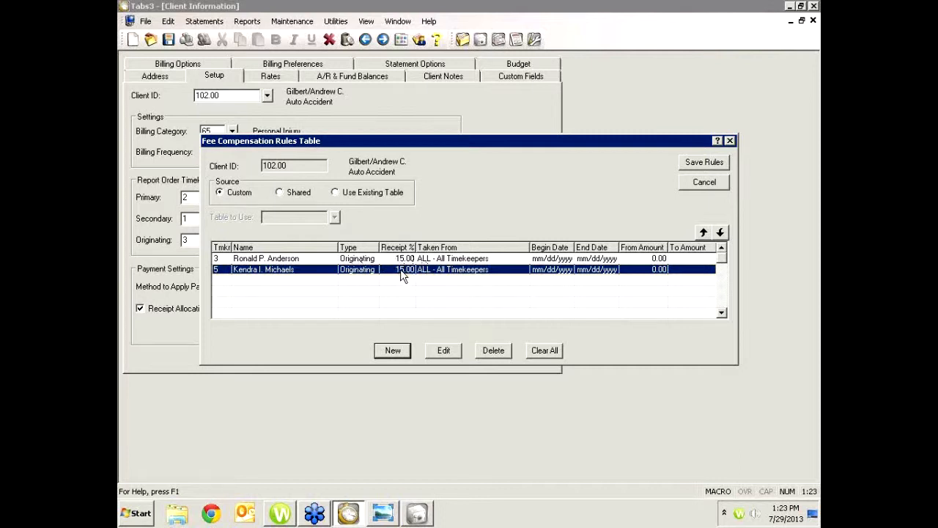
# Open the fee compensation rule for timekeeper 5 and review its available types, keeping Originating selected
pyautogui.click(444, 352)
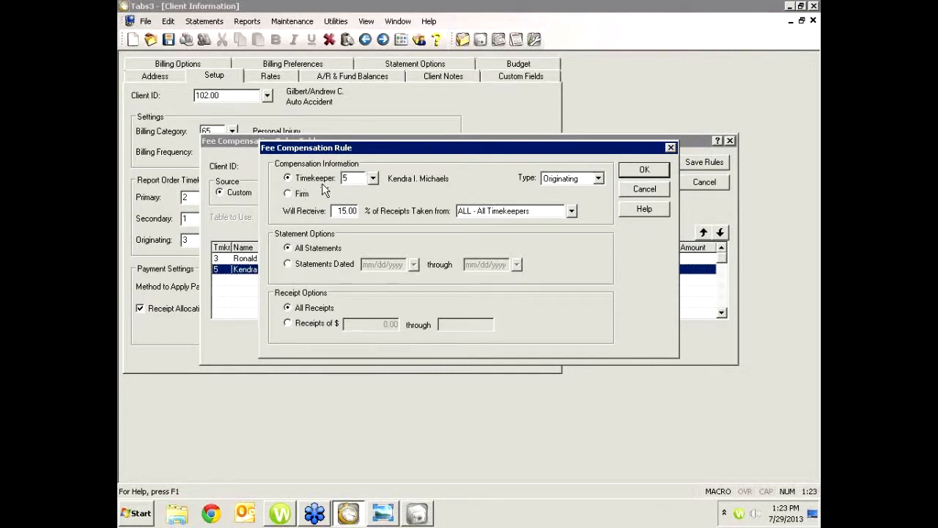
pyautogui.click(599, 180)
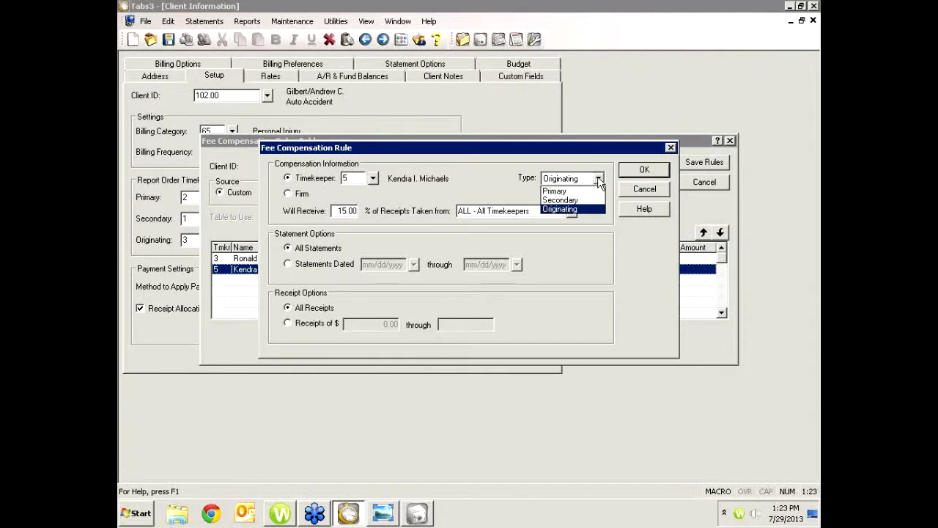
pyautogui.click(567, 210)
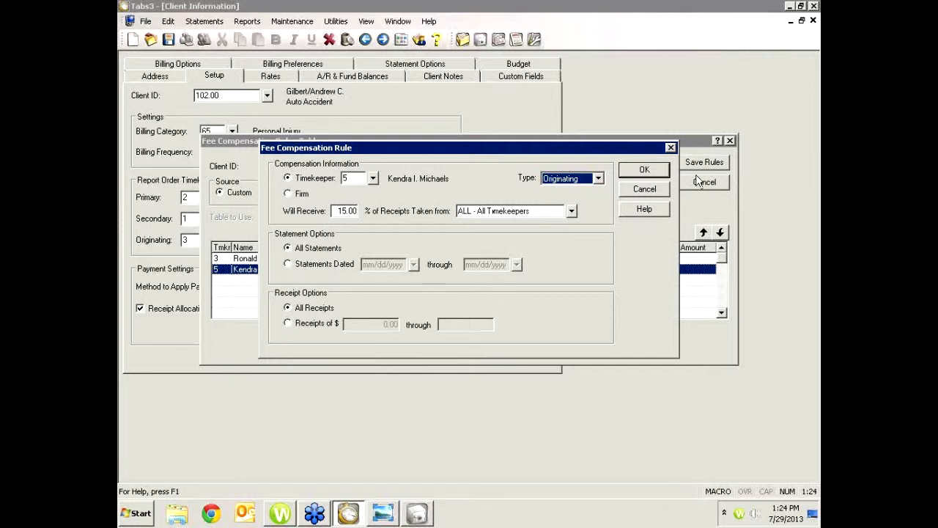
pyautogui.click(598, 178)
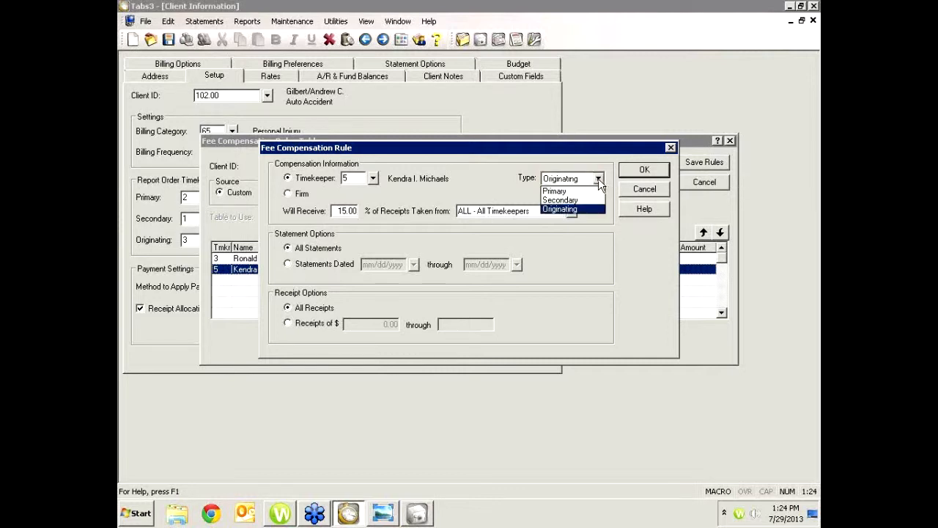
pyautogui.click(598, 178)
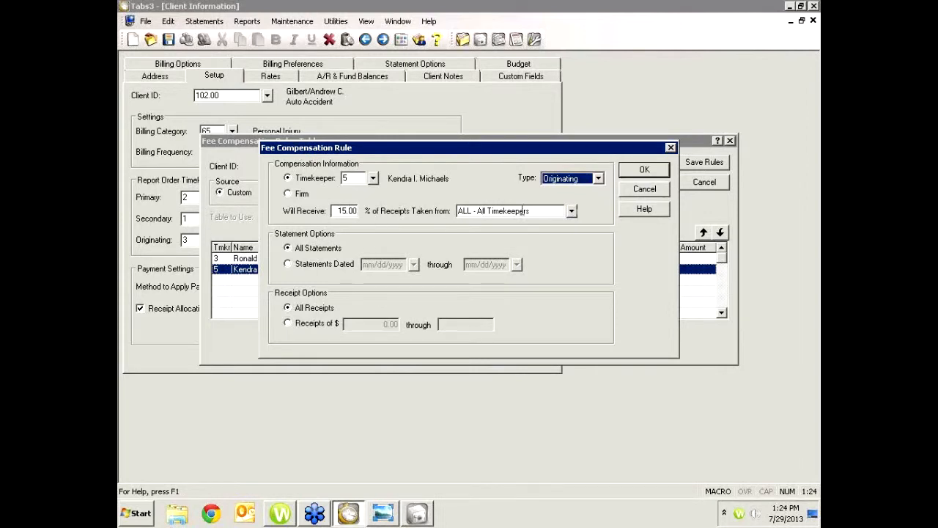
# Try taking the rule's receipts from only timekeepers 1 and 2, then clear both selections
pyautogui.click(571, 211)
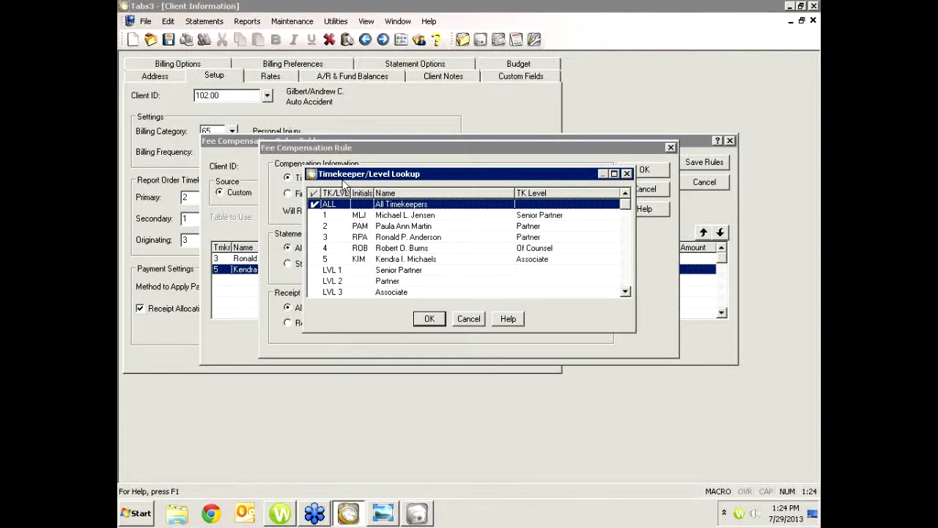
pyautogui.moveTo(350, 175); pyautogui.dragTo(405, 220)
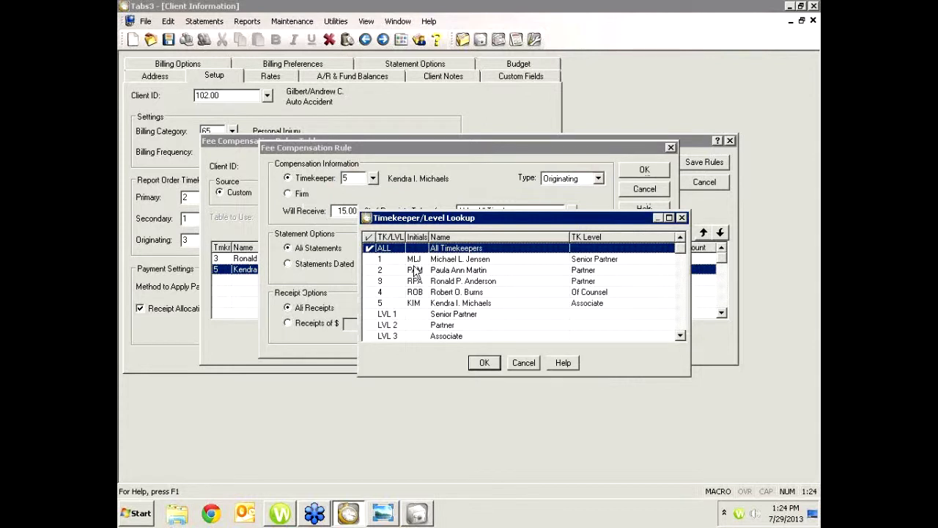
pyautogui.click(375, 260)
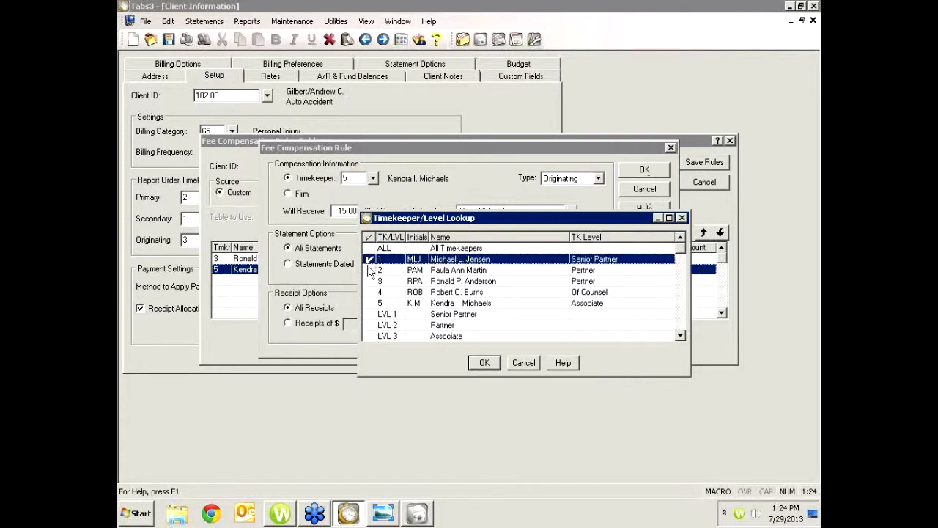
pyautogui.click(372, 270)
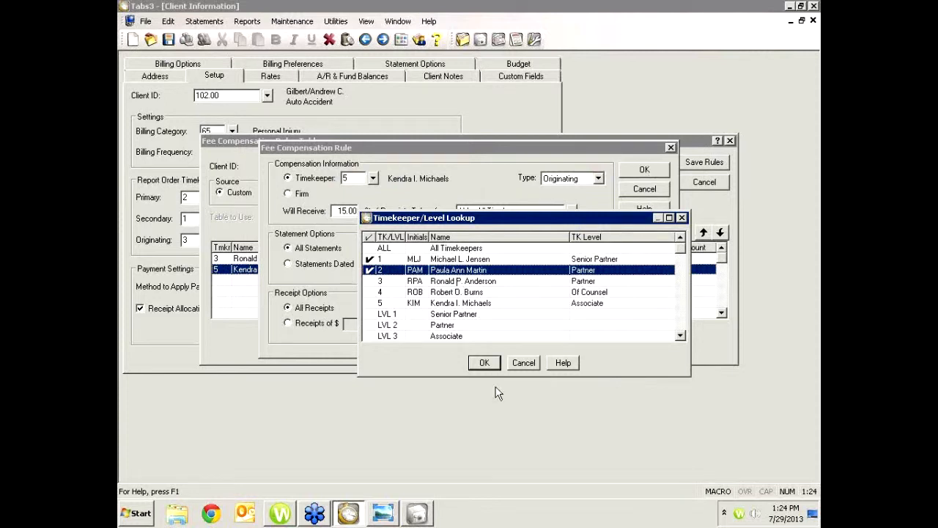
pyautogui.click(370, 258)
pyautogui.click(372, 270)
# Try taking the receipts from the Associate, Paralegal, Secretary and Law Clerk levels, then discard the selection
pyautogui.click(370, 335)
pyautogui.scroll(-1, 407, 334)
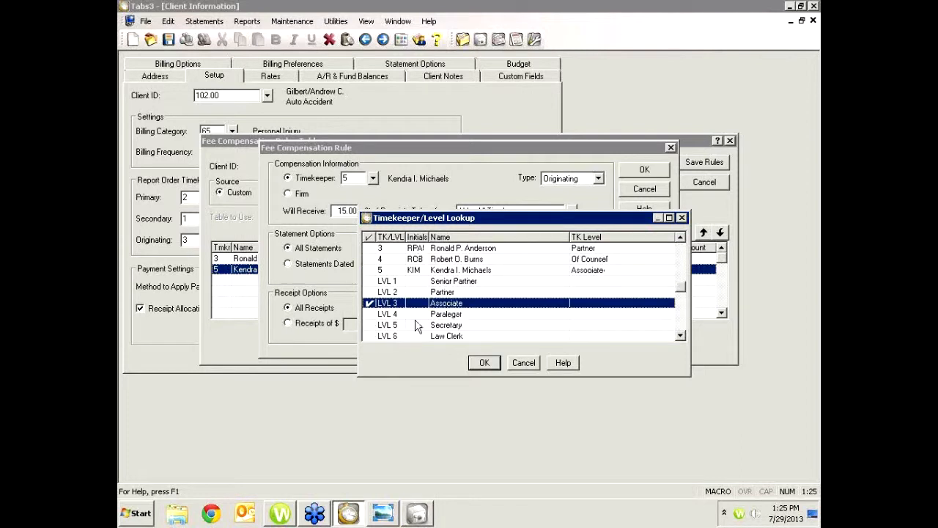
pyautogui.click(370, 313)
pyautogui.click(371, 326)
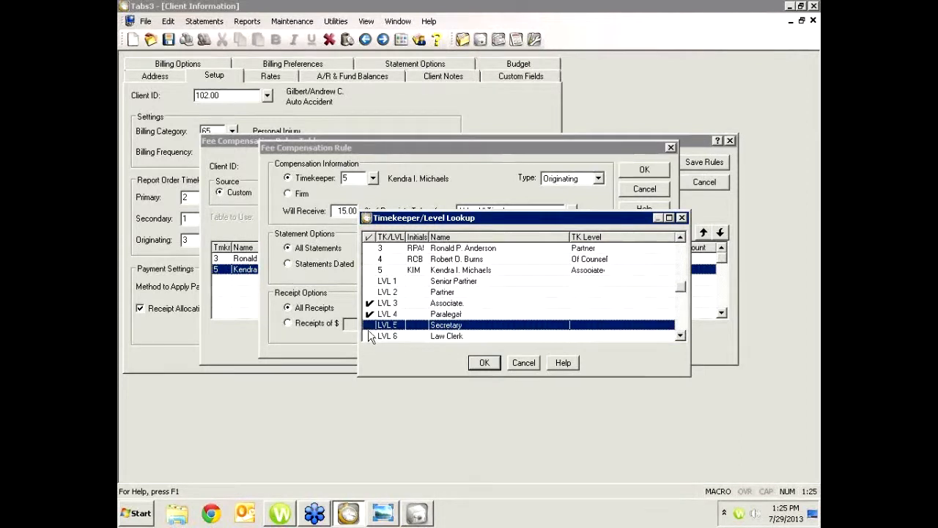
pyautogui.click(370, 335)
pyautogui.click(370, 325)
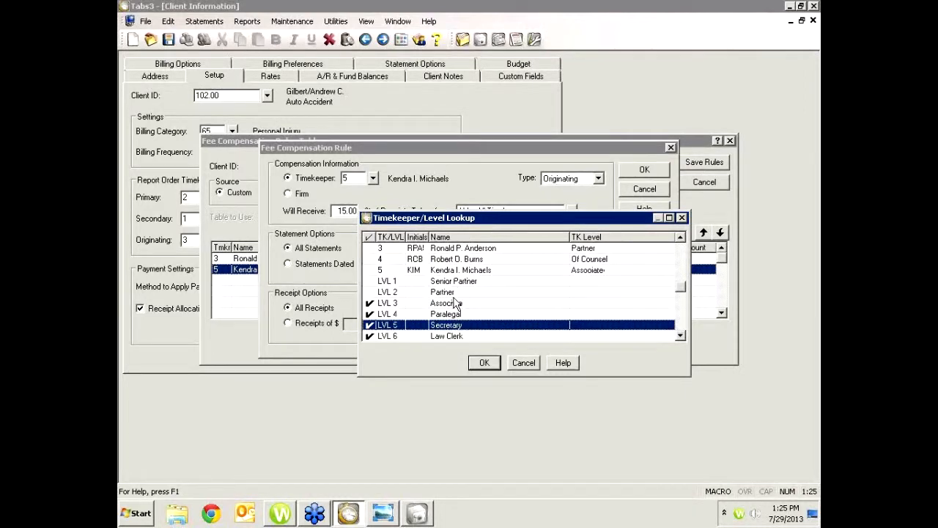
pyautogui.click(523, 361)
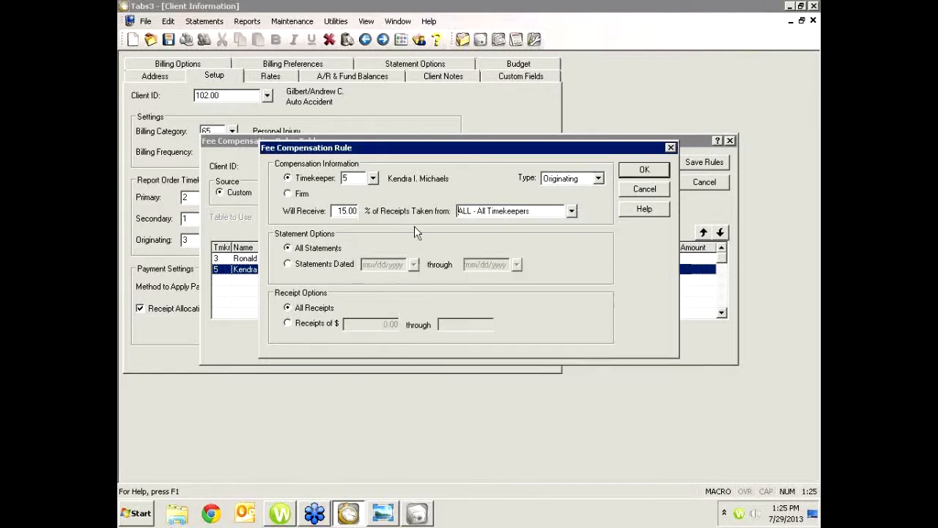
# Try limiting the rule by statement date and to receipts of $0.00 through $50,000.00, then restore all statements and receipts and cancel the edit
pyautogui.click(297, 270)
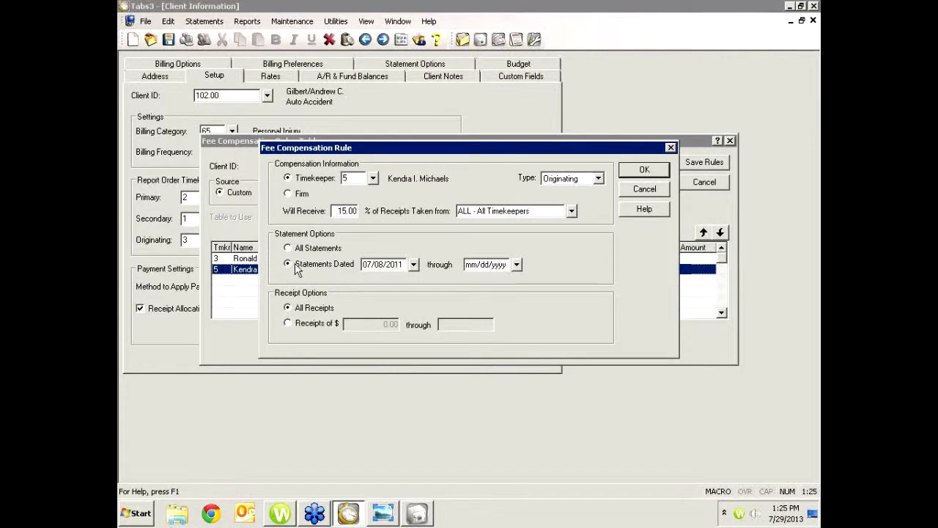
pyautogui.click(296, 250)
pyautogui.click(314, 327)
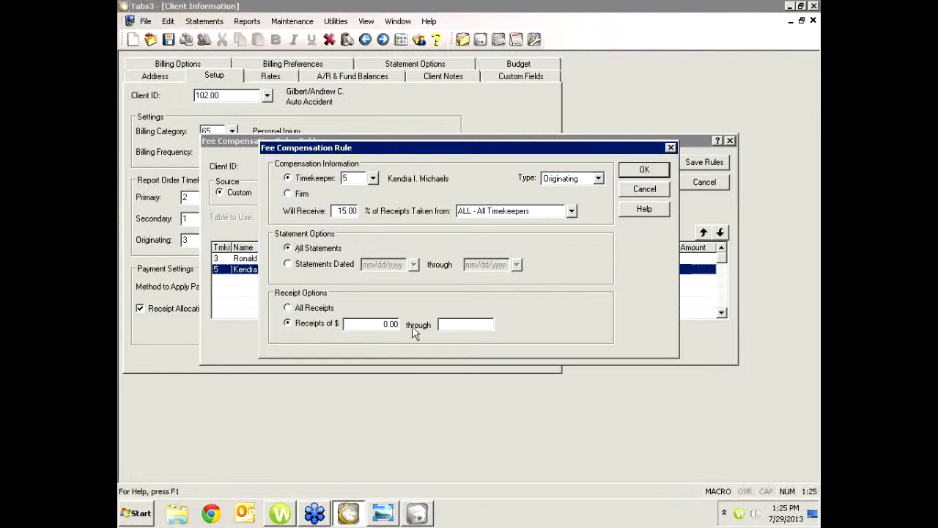
pyautogui.moveTo(381, 324); pyautogui.dragTo(428, 324)
pyautogui.click(444, 324)
pyautogui.write('50,000')
pyautogui.click(292, 309)
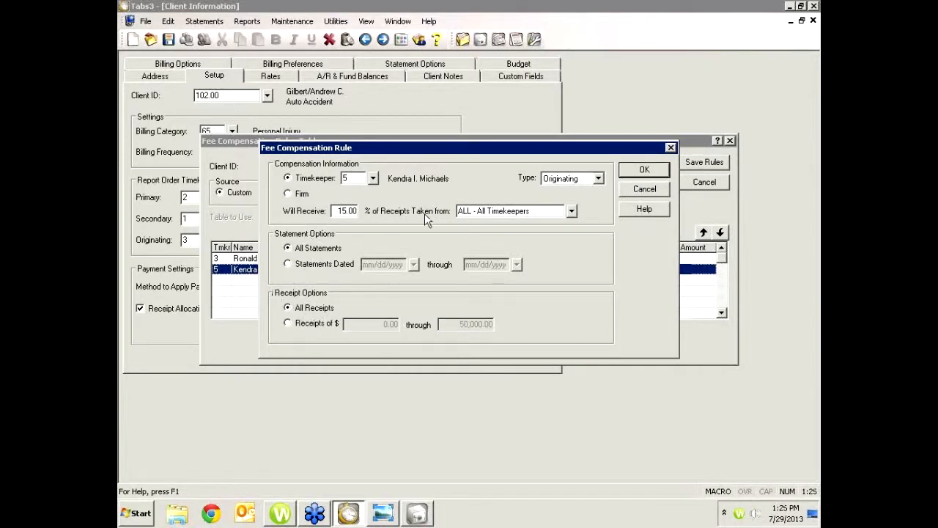
pyautogui.click(637, 188)
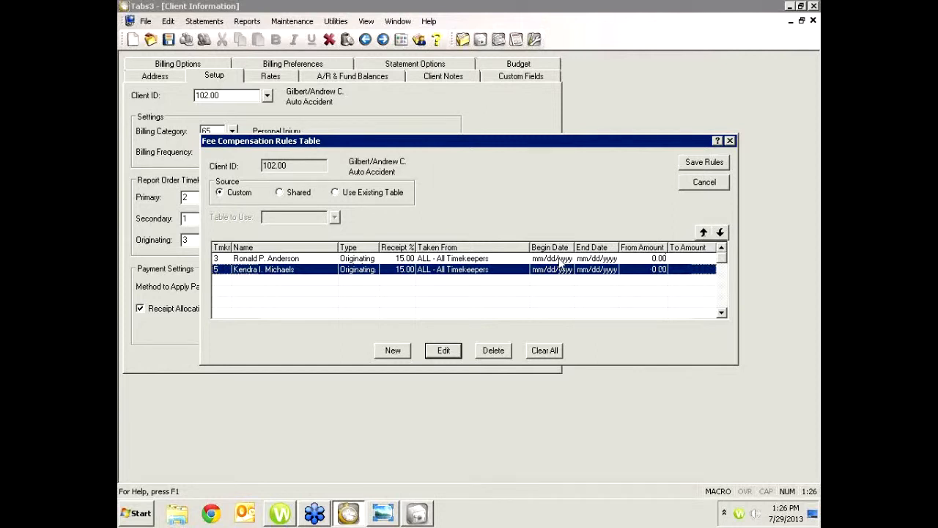
# Move timekeeper 5's rule above timekeeper 3's rule, then close the rules table without saving changes
pyautogui.click(703, 233)
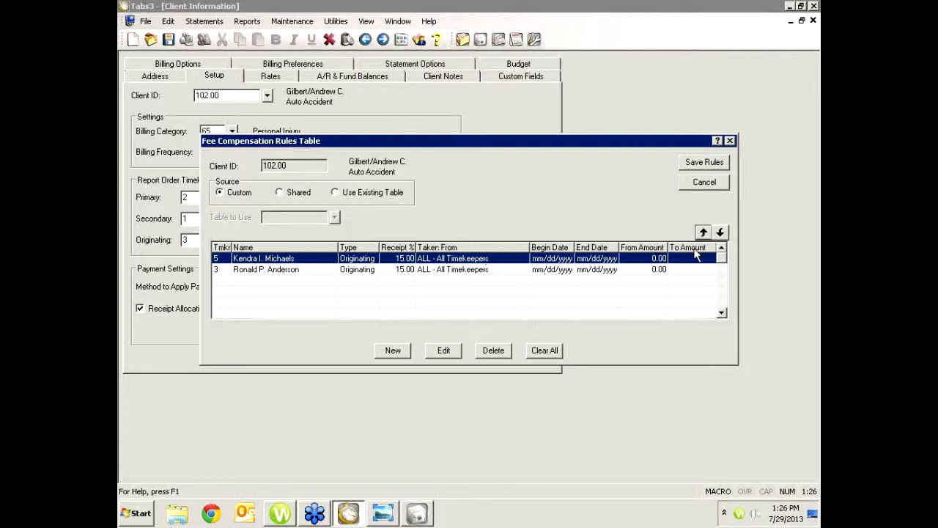
pyautogui.click(704, 183)
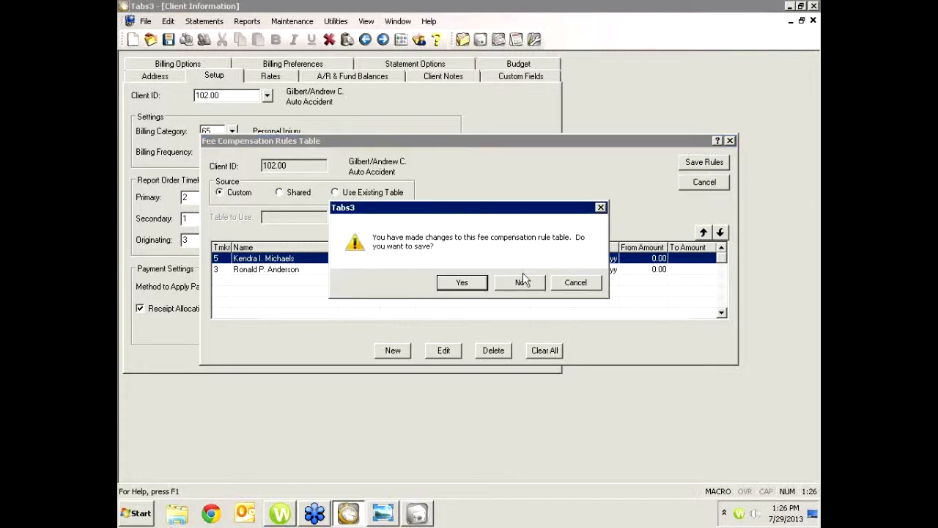
pyautogui.click(519, 283)
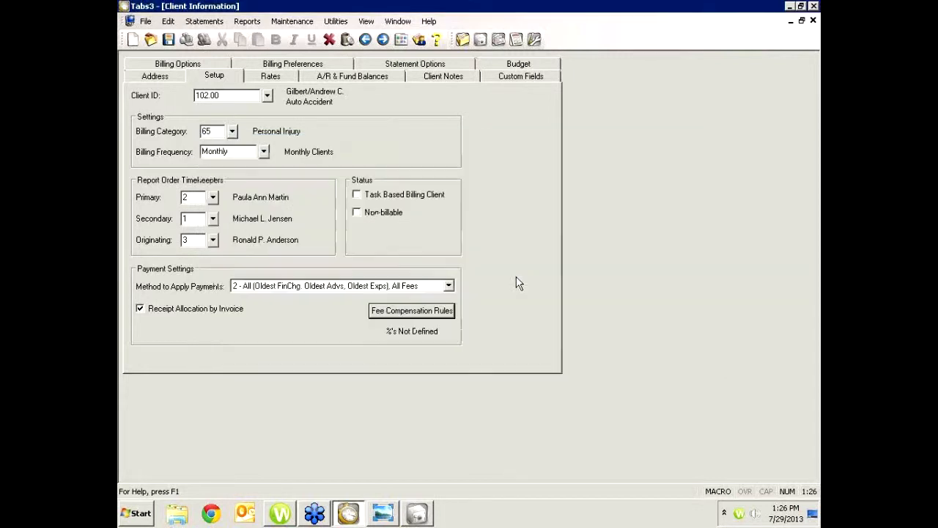
# Review the Auto Accident client's fee compensation rules table, close it without changes and point out the client ID
pyautogui.click(412, 312)
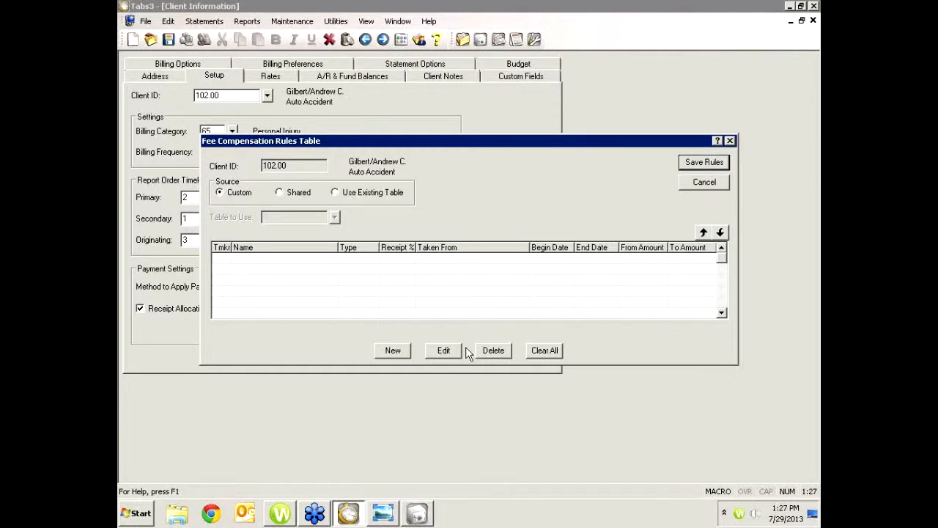
pyautogui.click(708, 182)
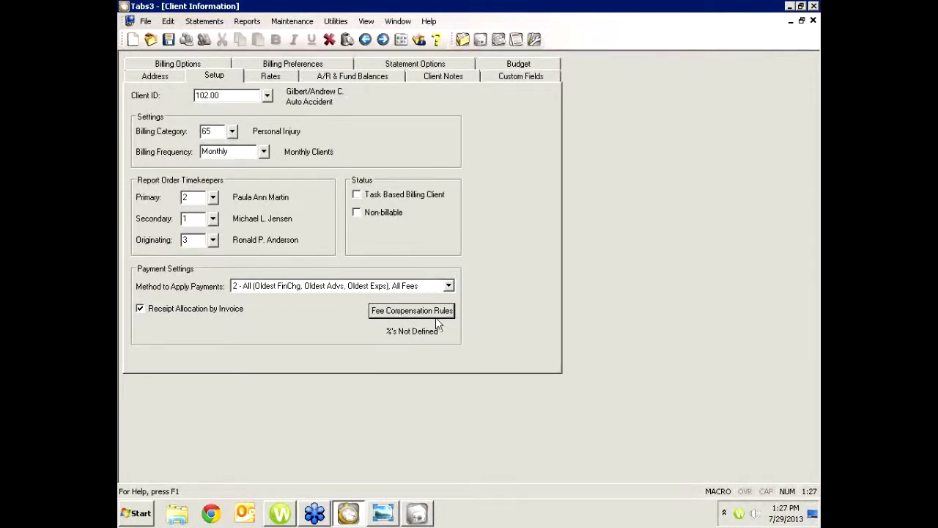
pyautogui.click(227, 99)
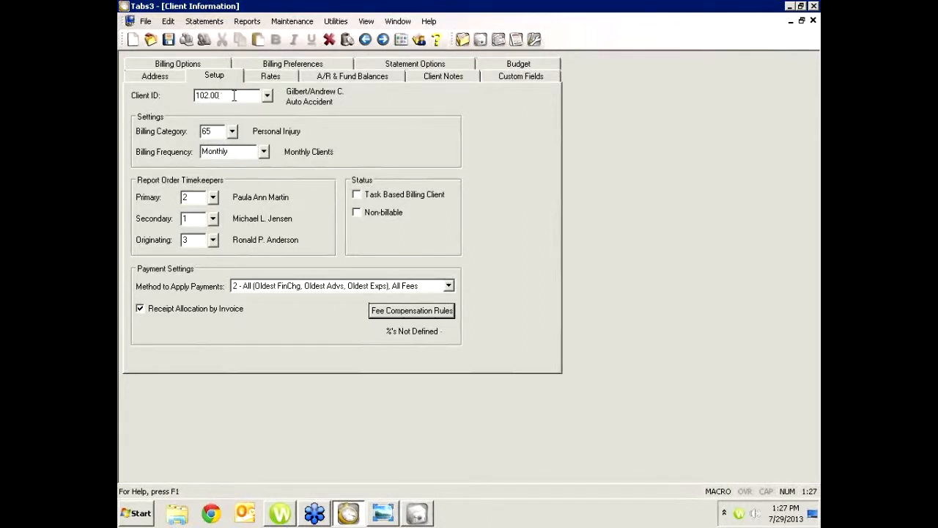
pyautogui.moveTo(234, 95); pyautogui.dragTo(194, 96)
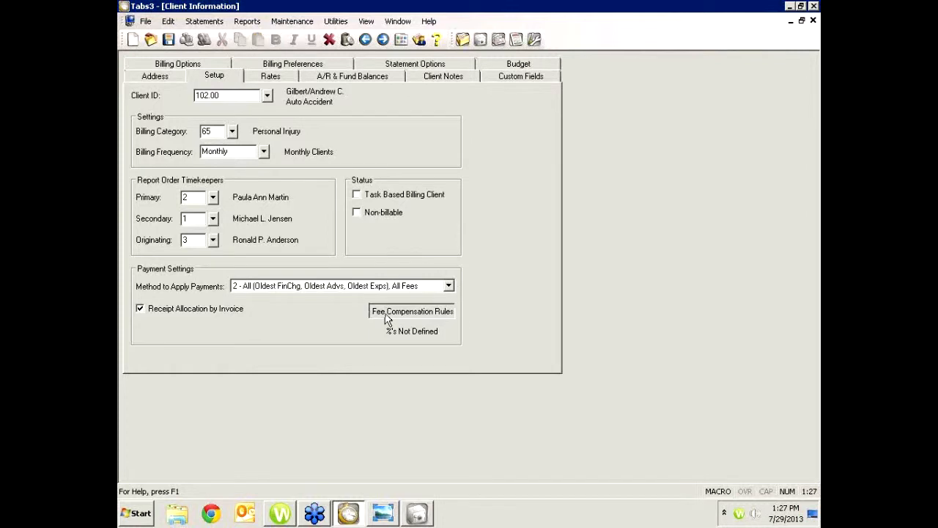
# Set the client's fee compensation source to Shared, using the Real Estate Acquisition client's rules table
pyautogui.click(389, 315)
pyautogui.click(297, 194)
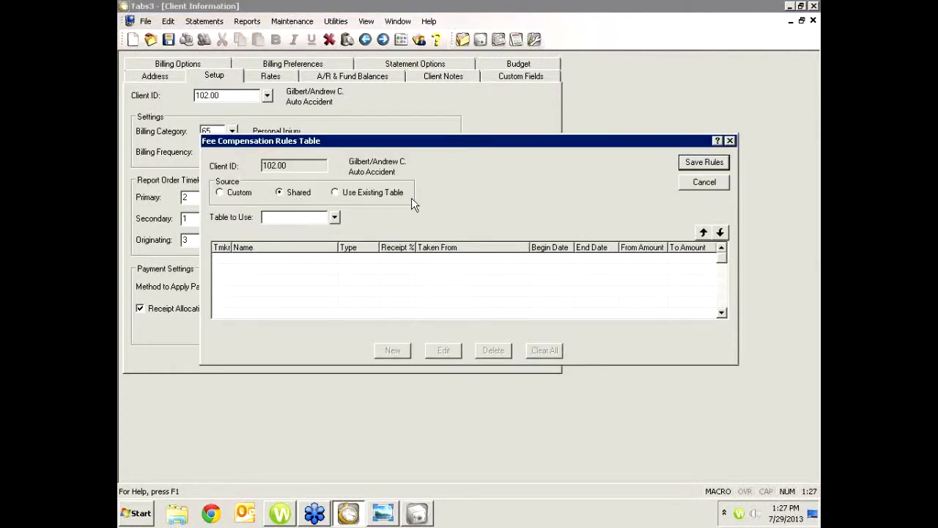
pyautogui.click(334, 217)
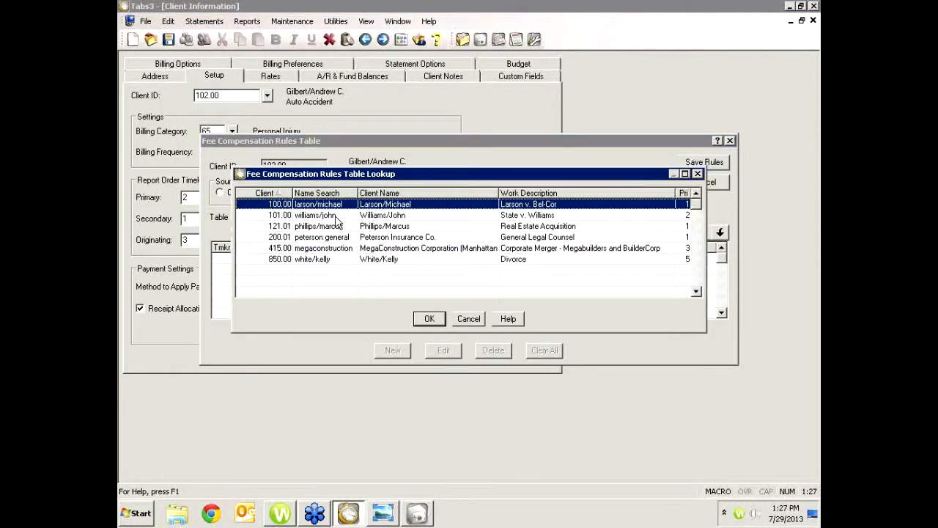
pyautogui.doubleClick(380, 229)
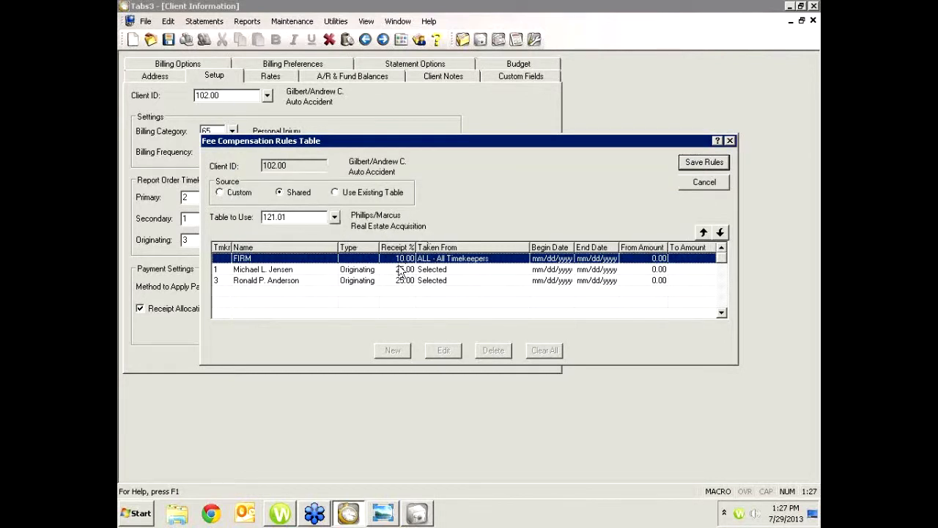
pyautogui.moveTo(508, 143); pyautogui.dragTo(515, 164)
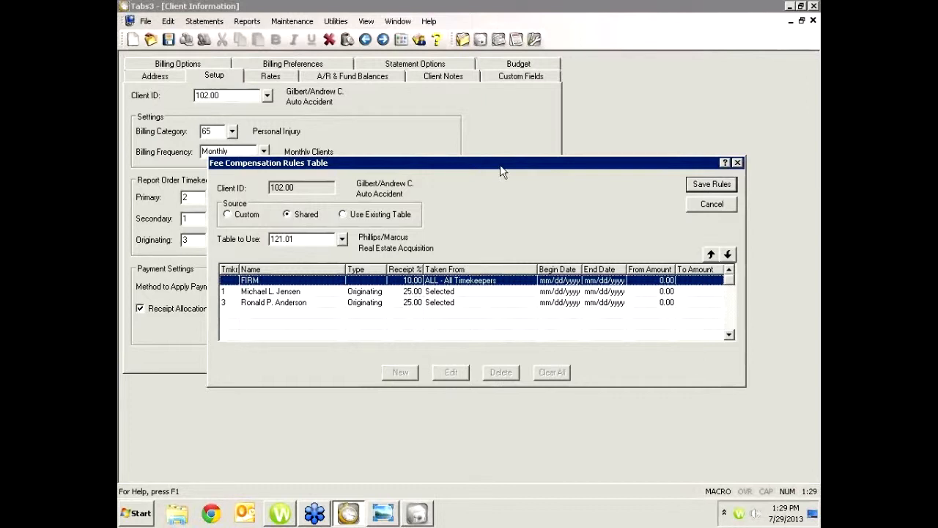
# Change the source to Use Existing Table and save the fee compensation rules for the Auto Accident client
pyautogui.click(346, 214)
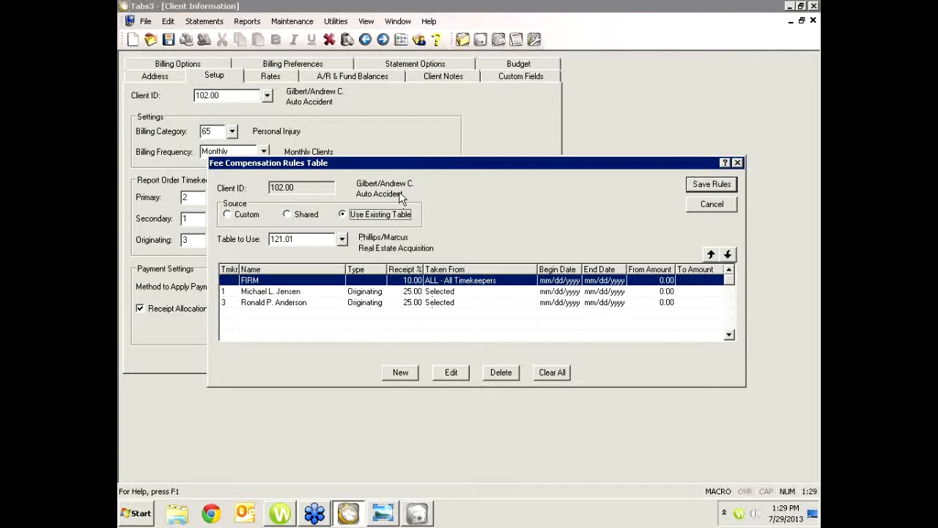
pyautogui.click(712, 184)
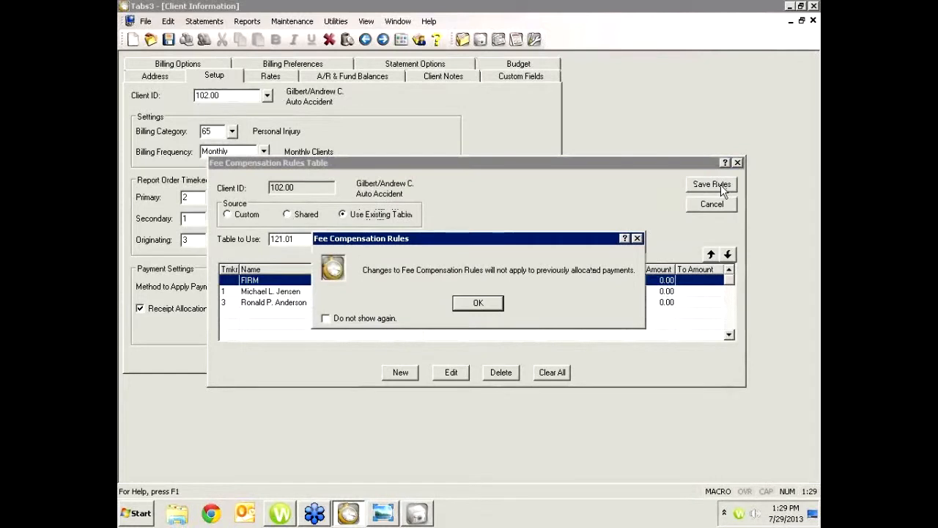
pyautogui.click(480, 304)
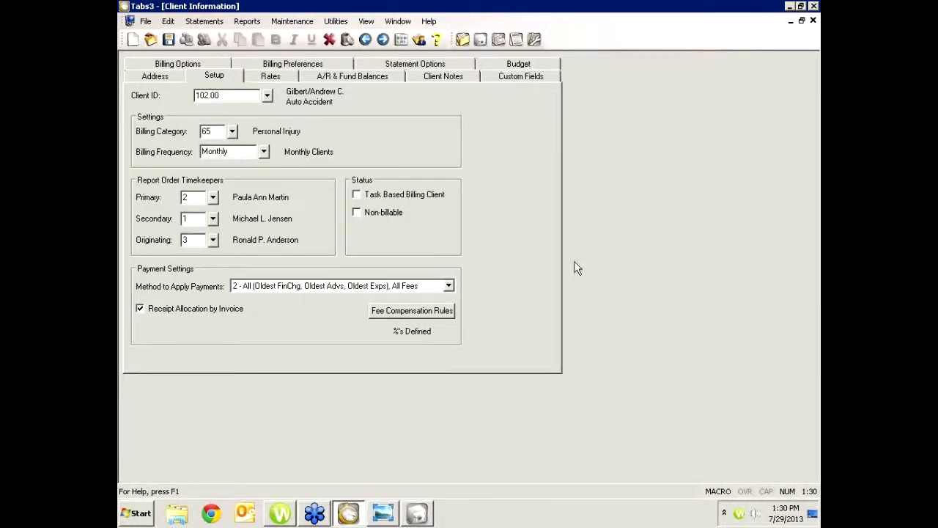
# Open the Tabs3 help topics, view the keyword index and close the help window
pyautogui.click(428, 21)
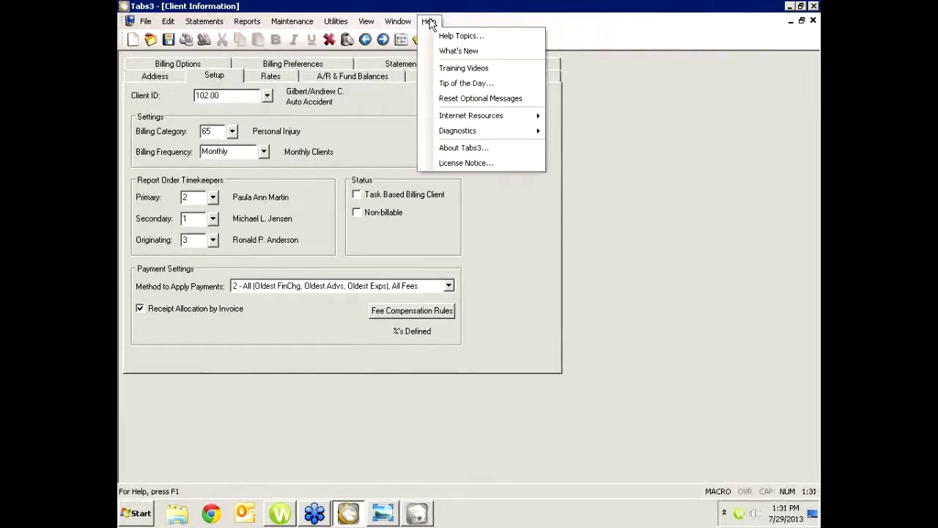
pyautogui.click(469, 35)
pyautogui.moveTo(437, 145); pyautogui.dragTo(402, 102)
pyautogui.click(292, 150)
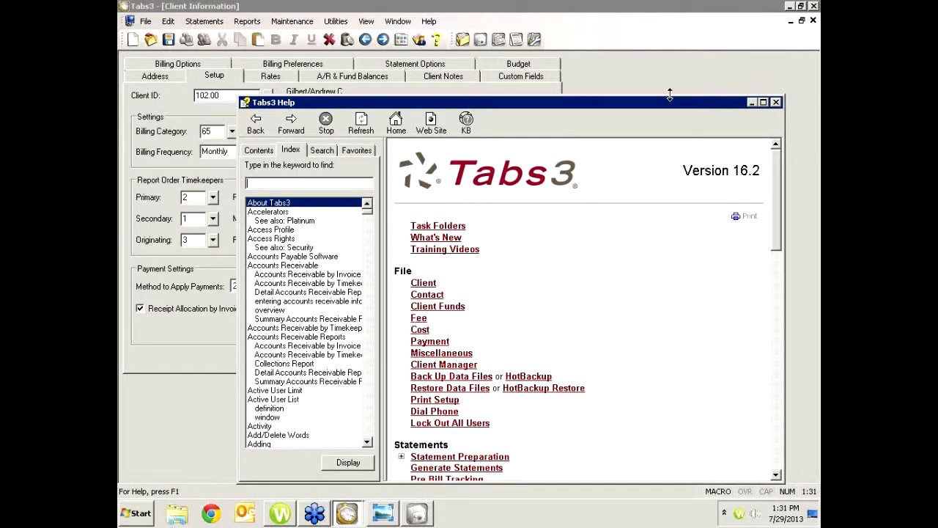
pyautogui.click(775, 103)
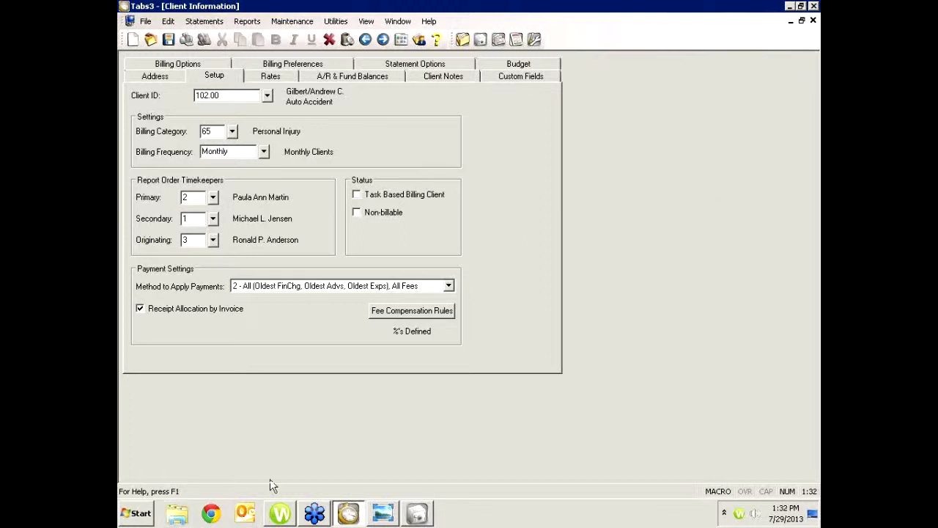
pyautogui.click(211, 513)
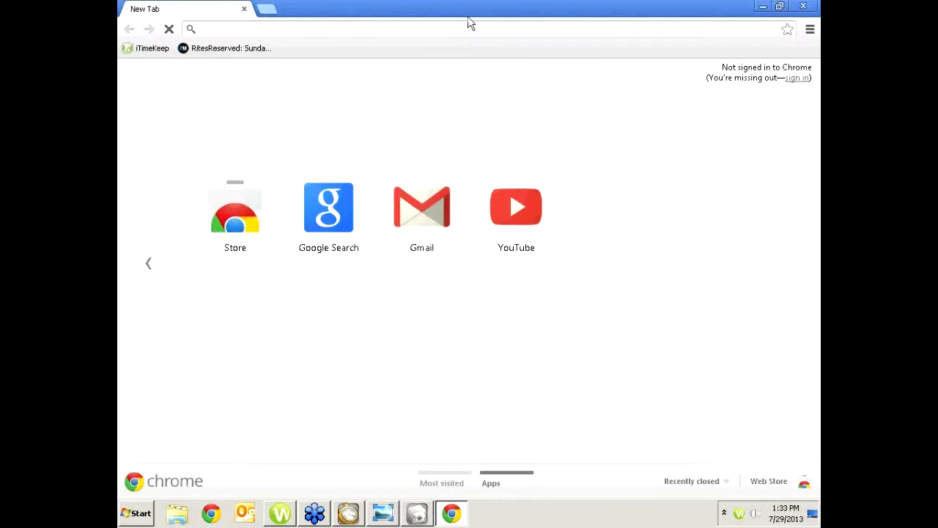
pyautogui.write('www.')
pyautogui.press('Return')
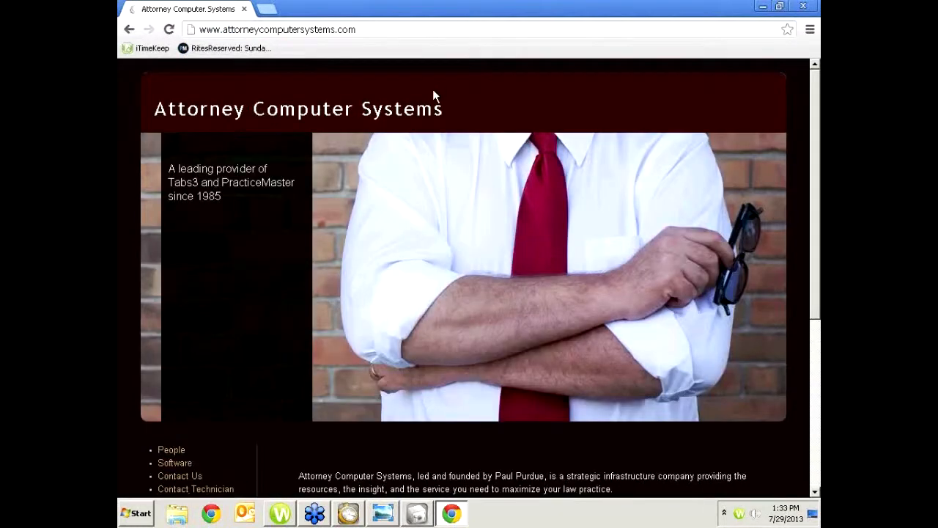
pyautogui.scroll(-3, 343, 223)
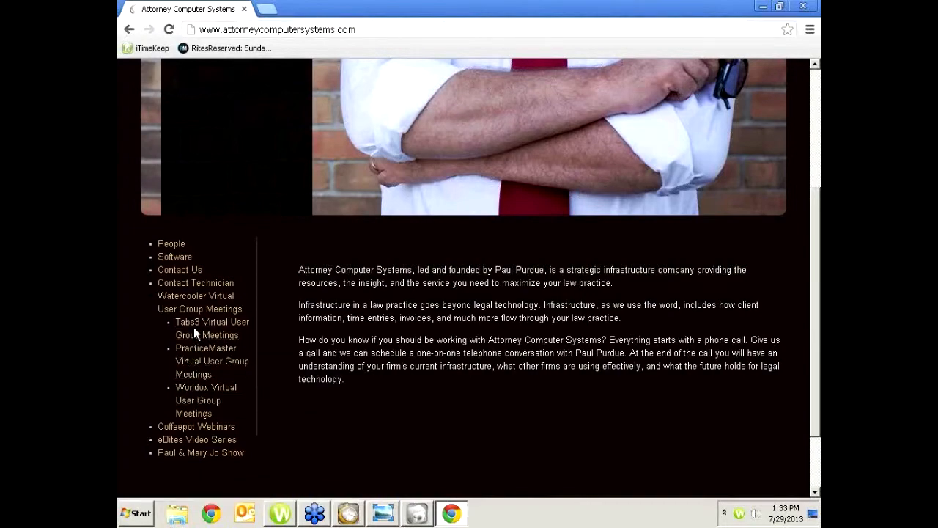
pyautogui.click(195, 359)
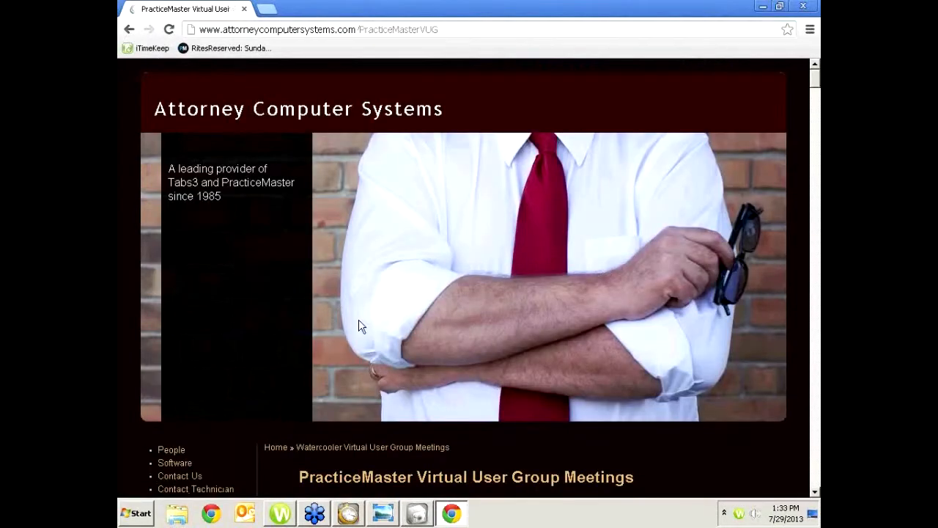
# Look through the upcoming PracticeMaster meeting and past session recordings, highlight the page address and return to the meeting links
pyautogui.scroll(-6, 360, 322)
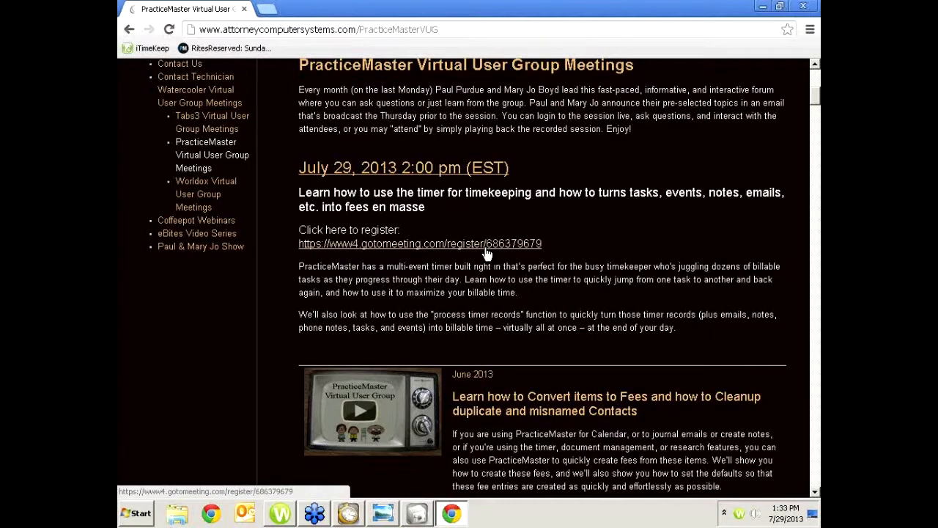
pyautogui.scroll(-3, 487, 264)
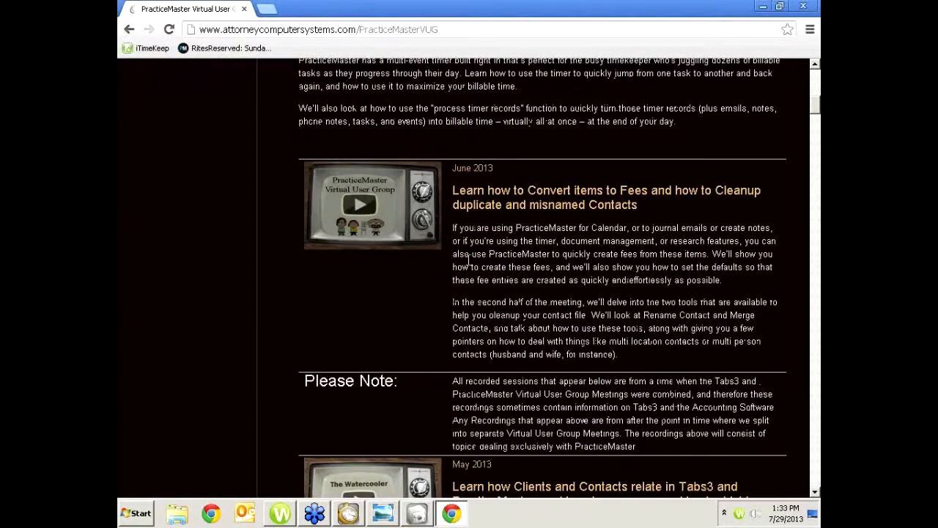
pyautogui.scroll(-10, 468, 259)
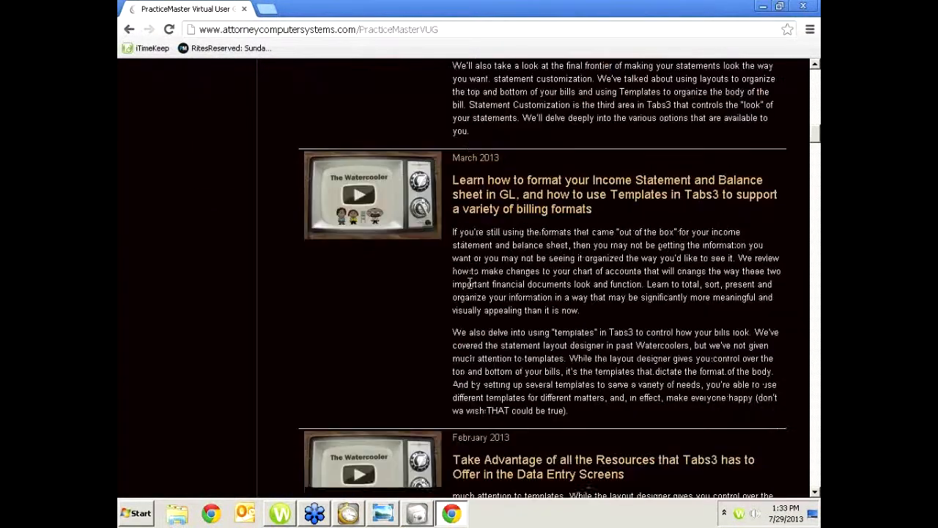
pyautogui.scroll(-20, 470, 284)
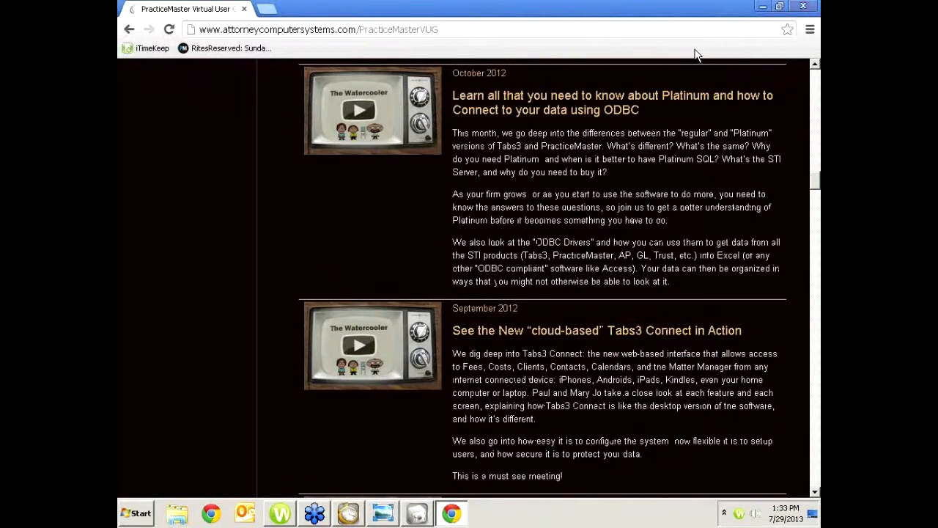
pyautogui.click(280, 31)
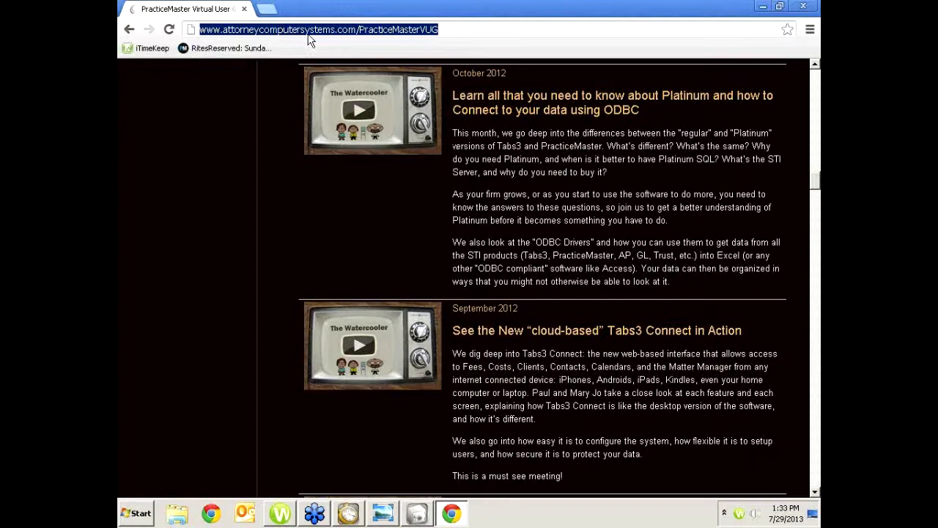
pyautogui.scroll(6, 175, 207)
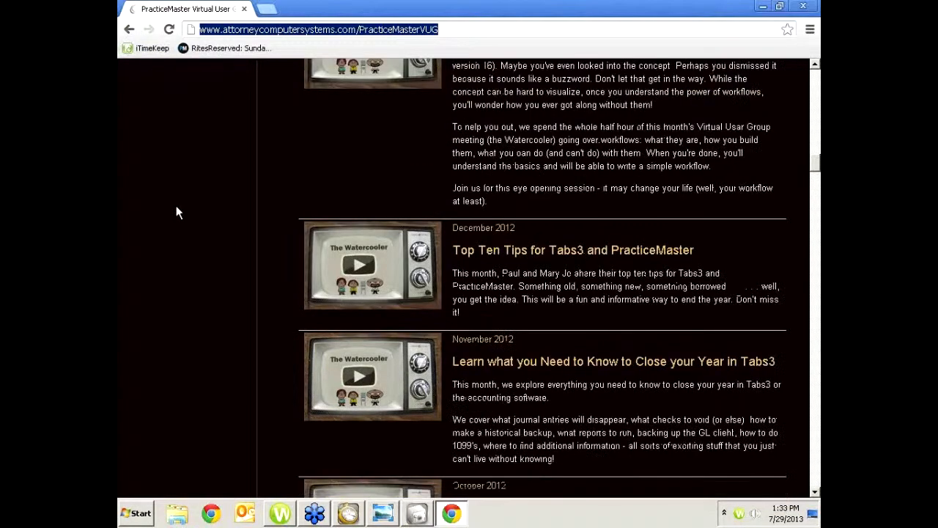
pyautogui.scroll(15, 176, 212)
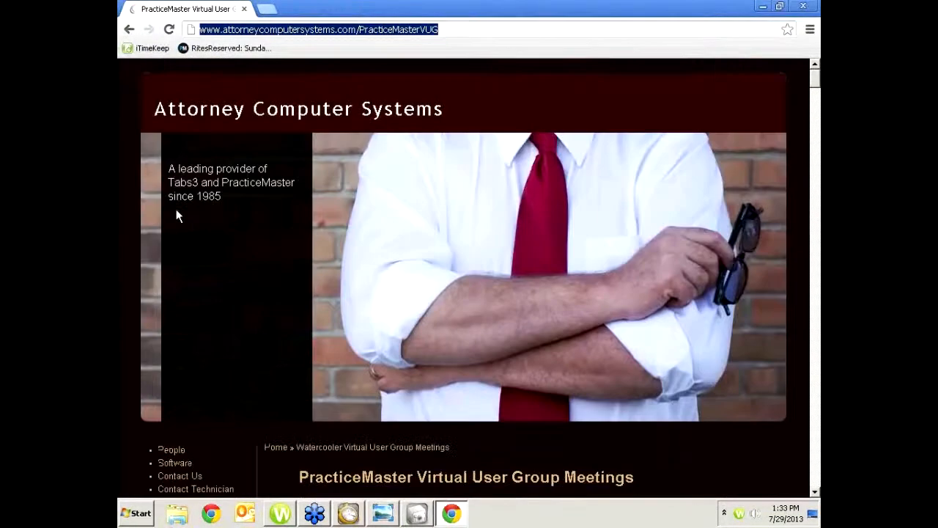
pyautogui.scroll(-4, 176, 214)
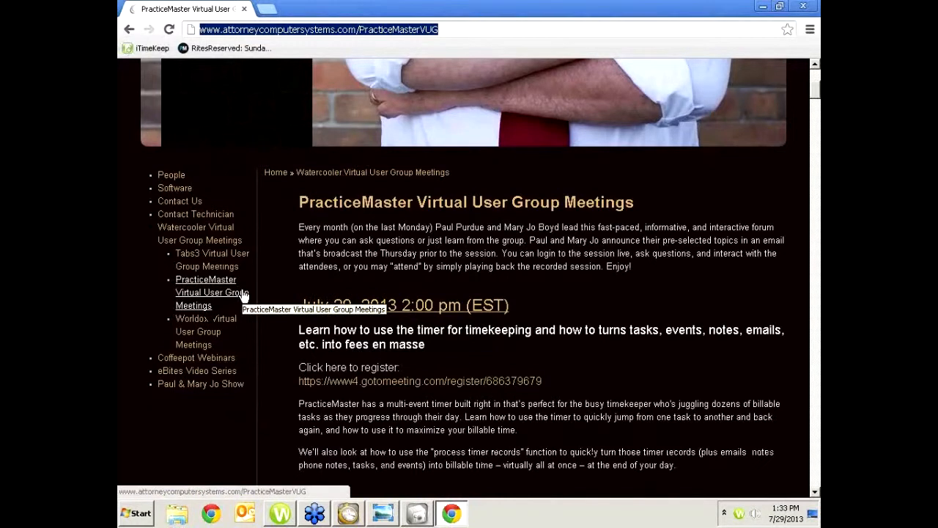